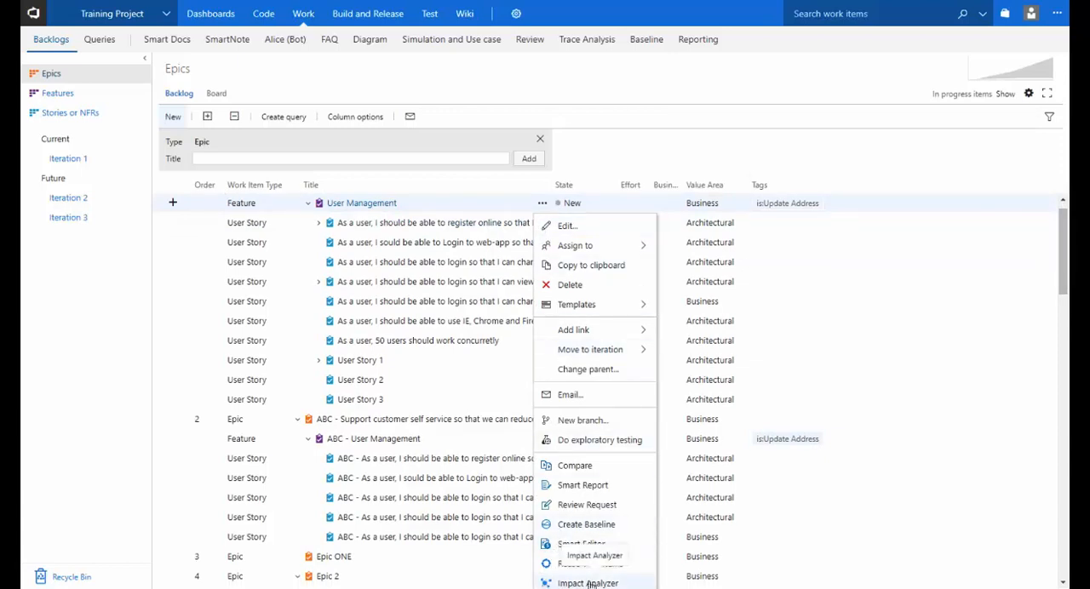
Run the Impact Analyzer on the User Management feature with the impact title "Change PW Len".
click(590, 584)
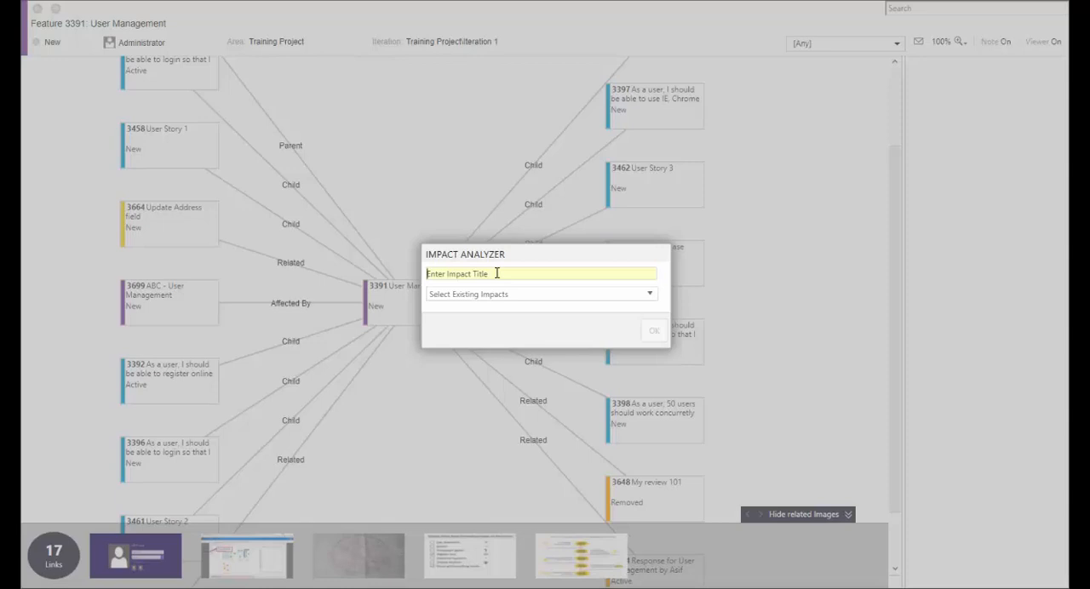
text(Change)
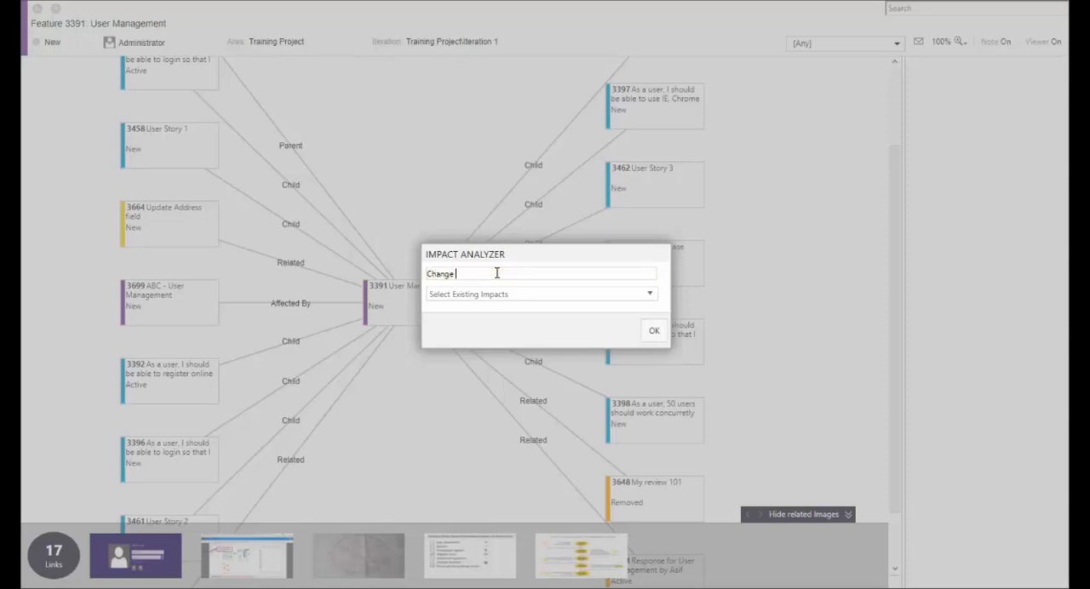
text( PW Len)
click(652, 331)
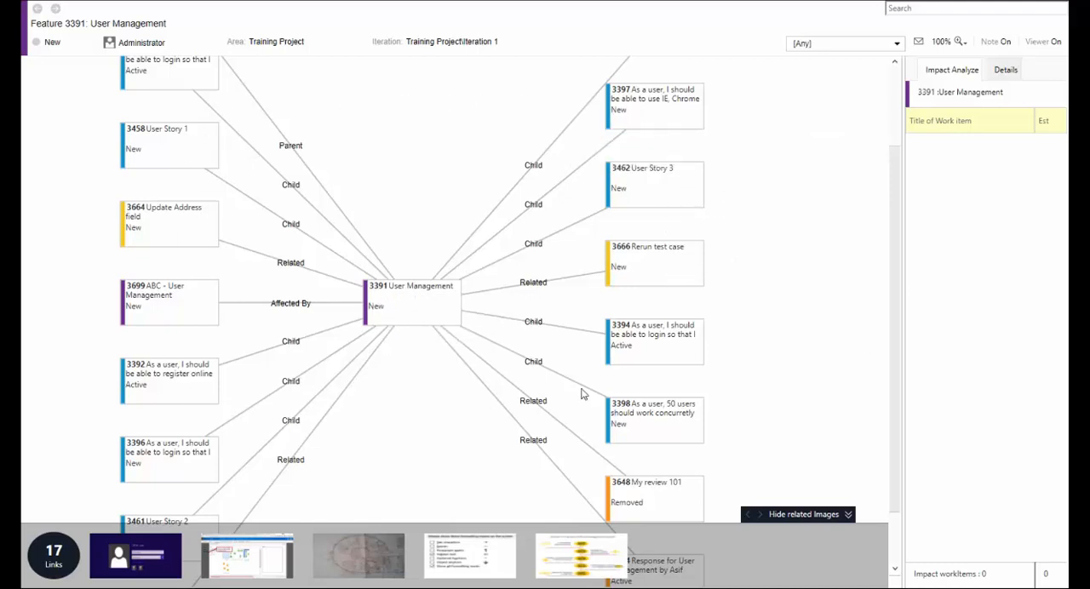
Look over the User Management link map and hide and restore its related images.
scroll(584, 379, down, 1)
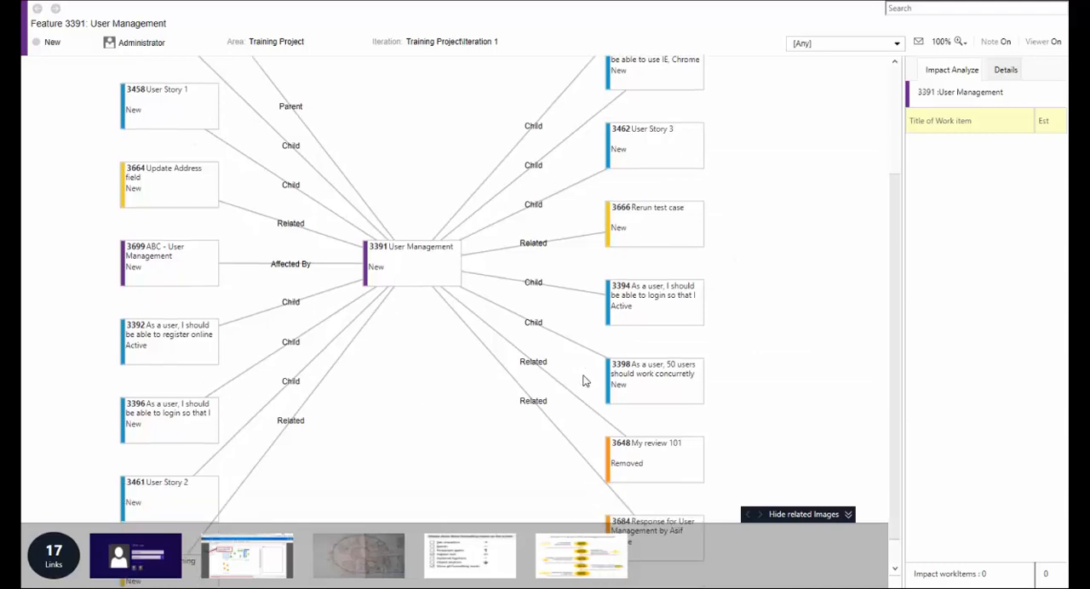
scroll(584, 378, down, 1)
scroll(584, 380, up, 2)
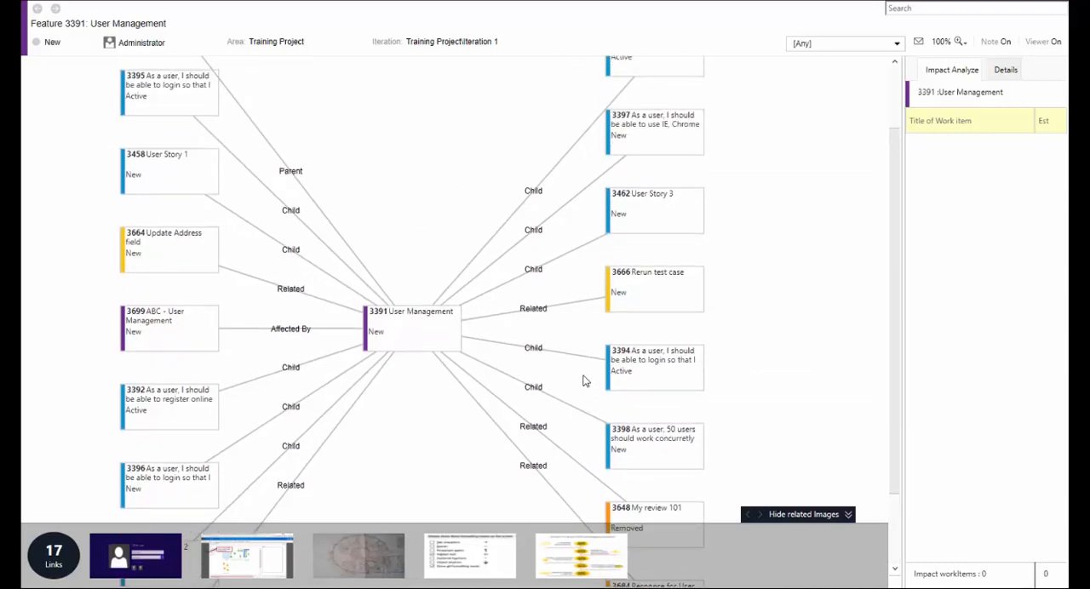
click(820, 519)
click(813, 582)
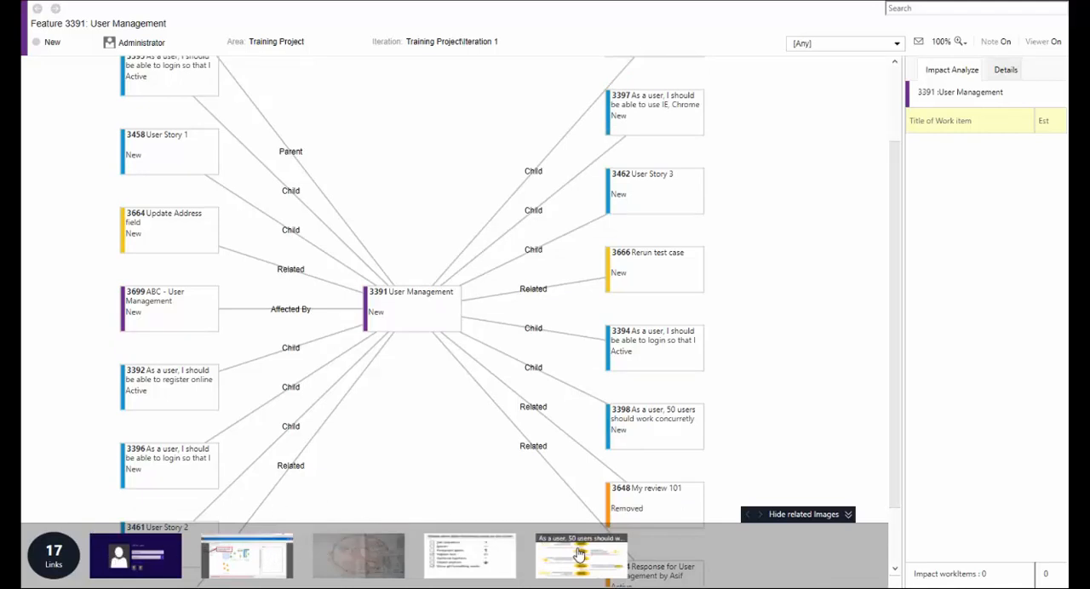
Preview the related images: the circular floor plan, the Use Case Management infographic and the login screen.
click(356, 563)
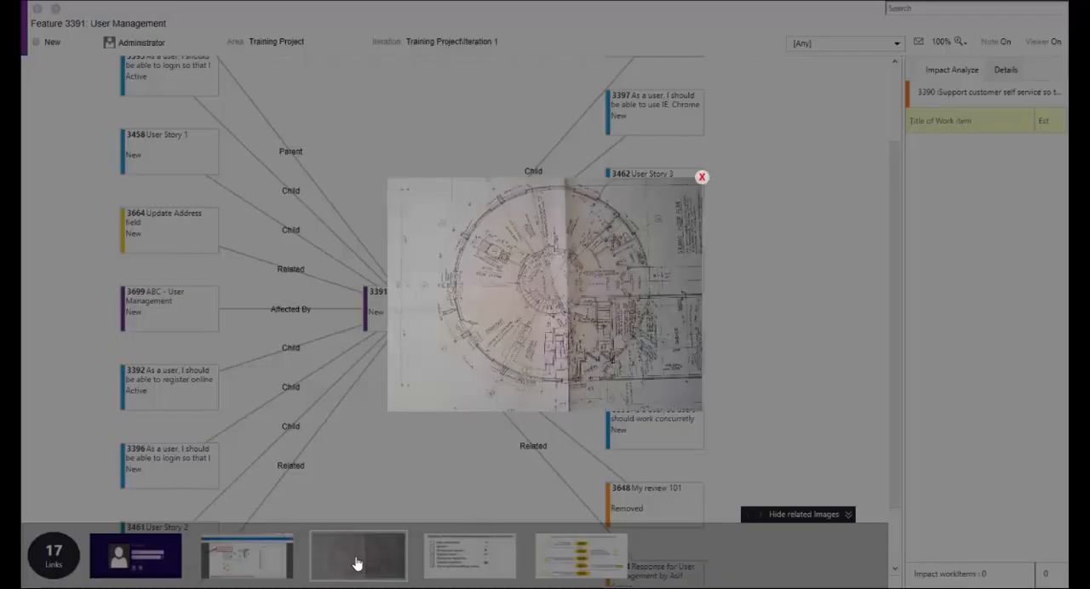
click(333, 457)
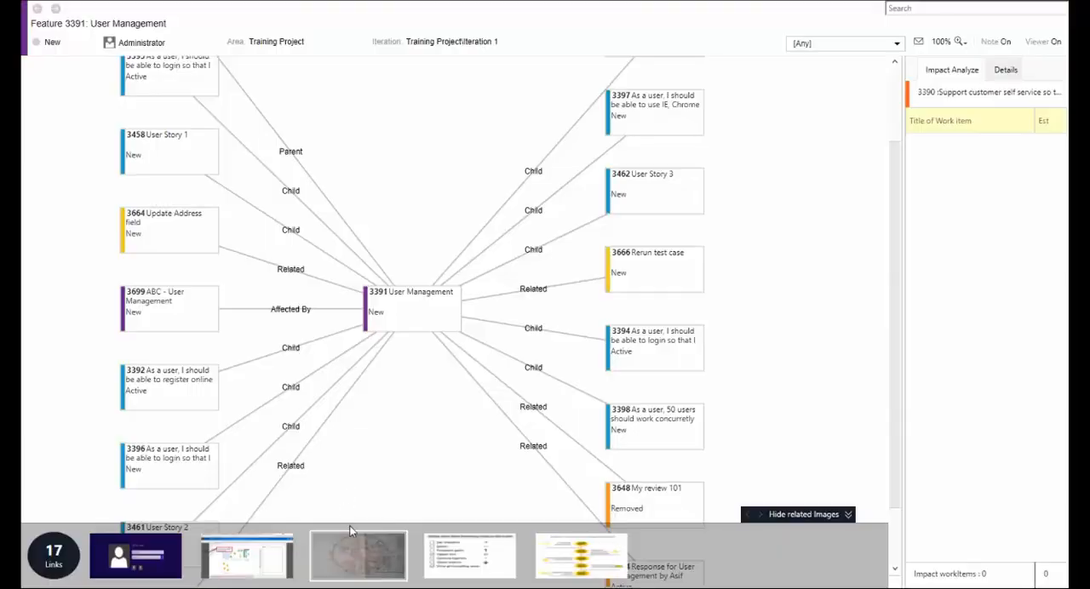
click(540, 566)
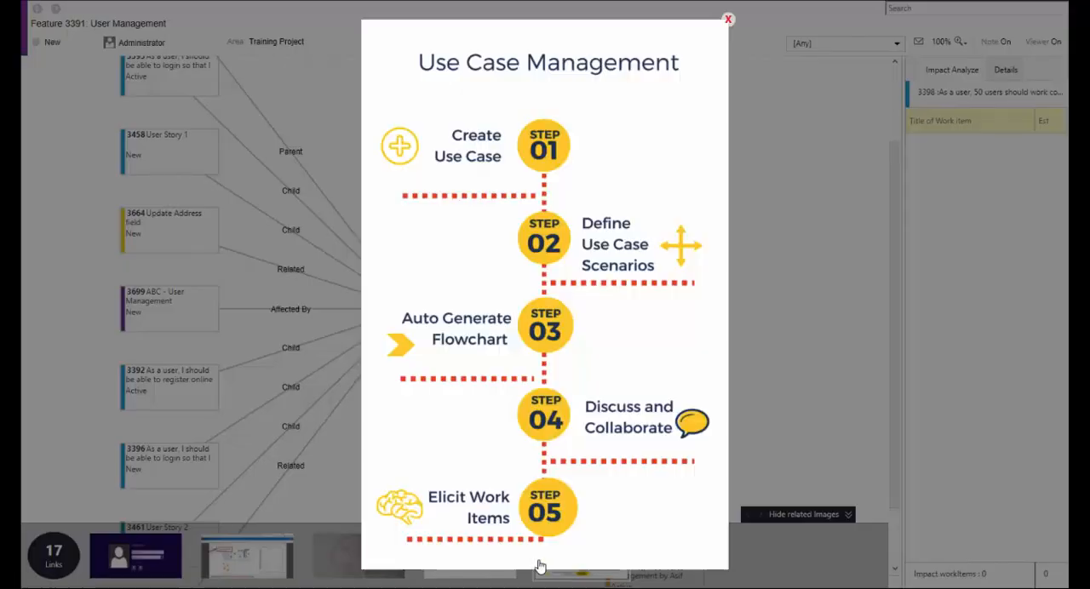
click(364, 444)
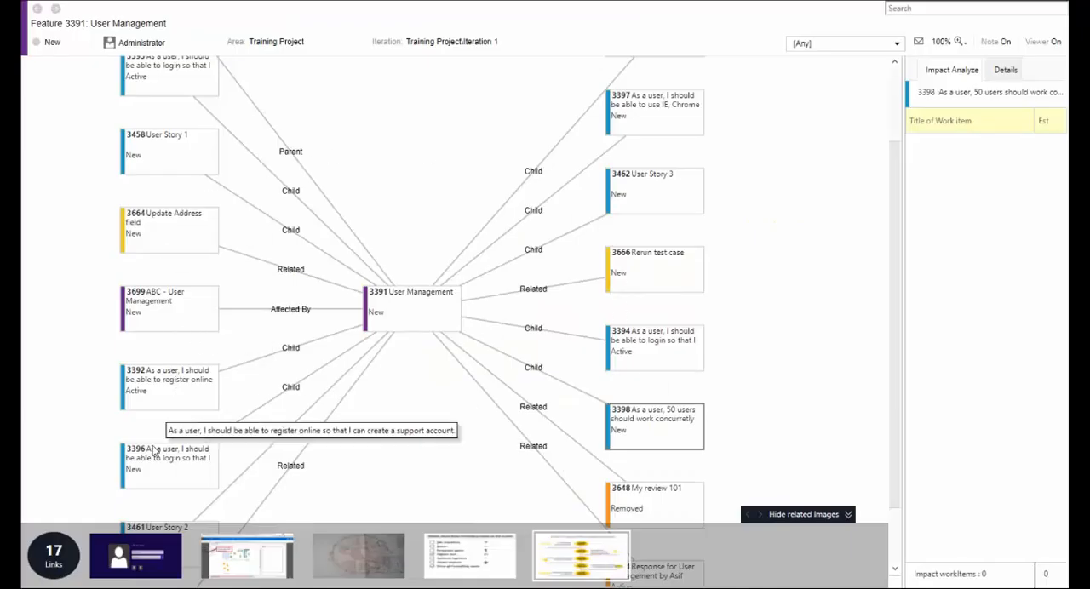
click(134, 554)
click(128, 445)
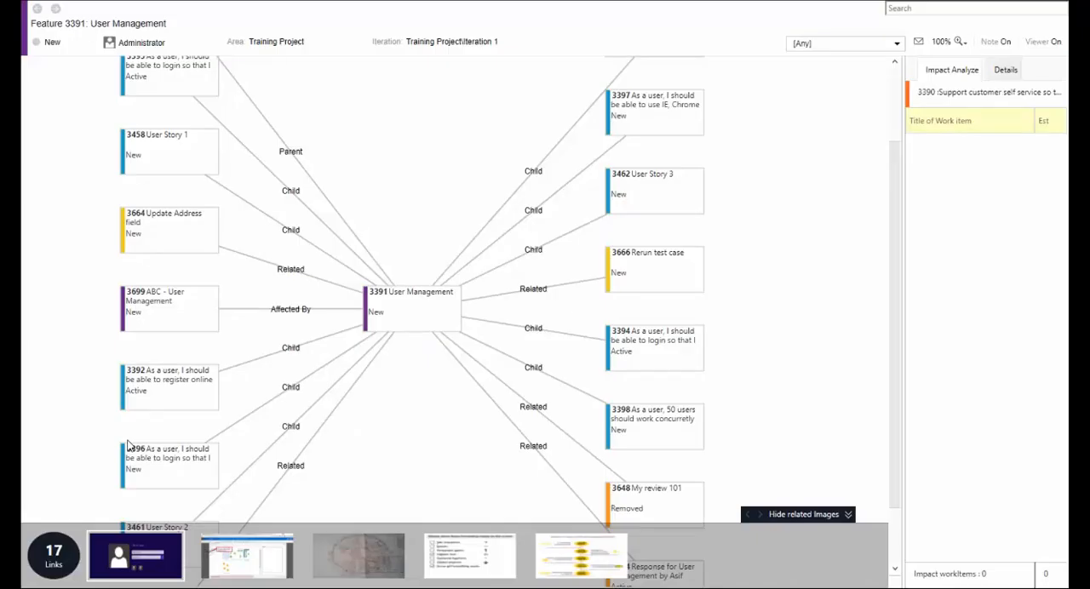
mouse_move(575, 555)
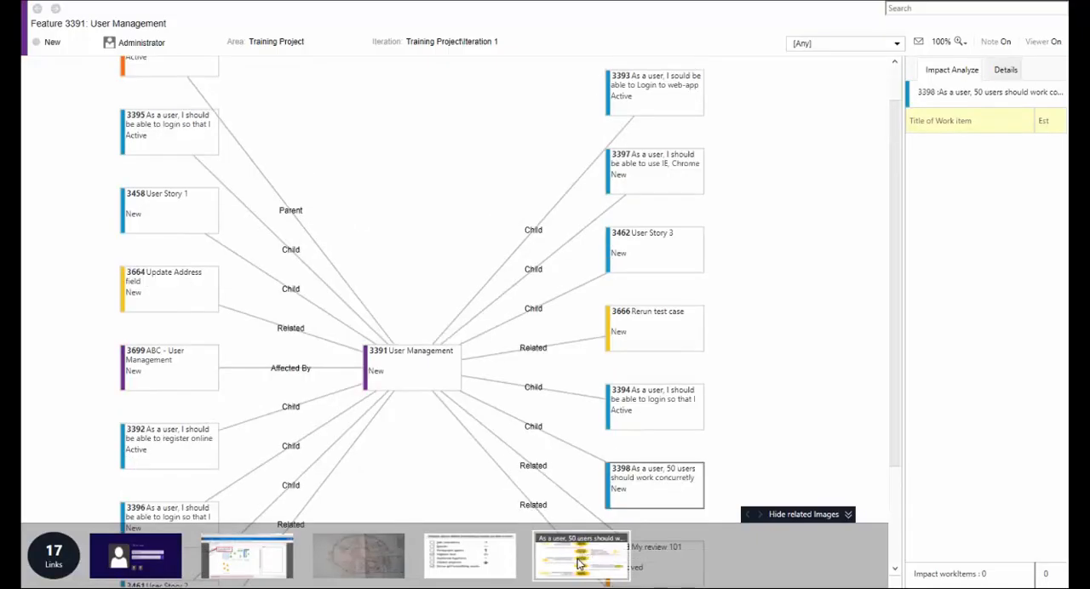
Trace the links of user story 3395 and its related Use management Review 3687, and return to the User Management map.
scroll(503, 391, up, 1)
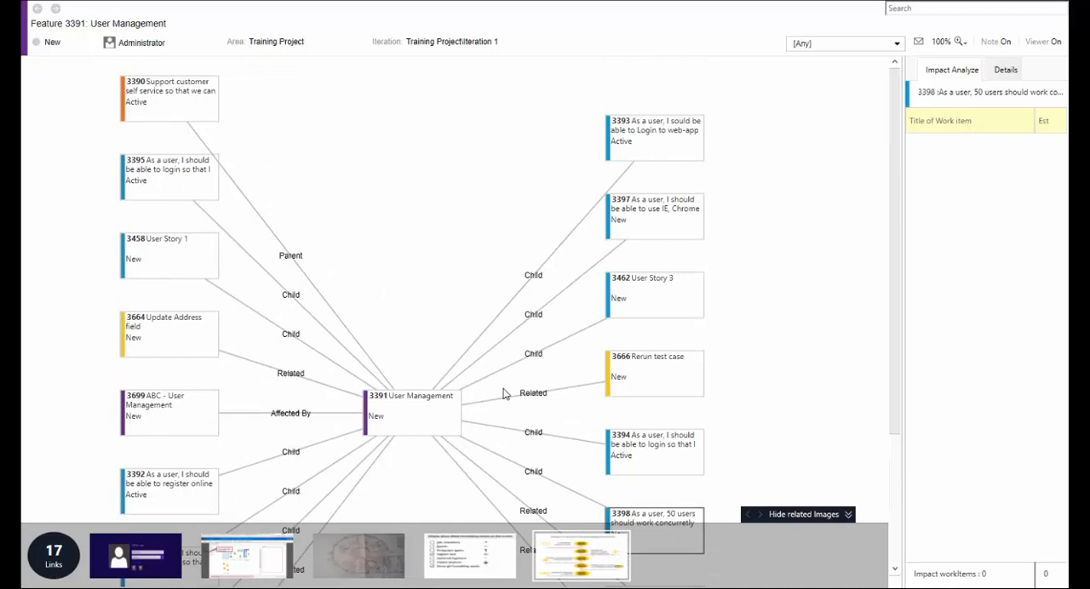
scroll(503, 391, down, 2)
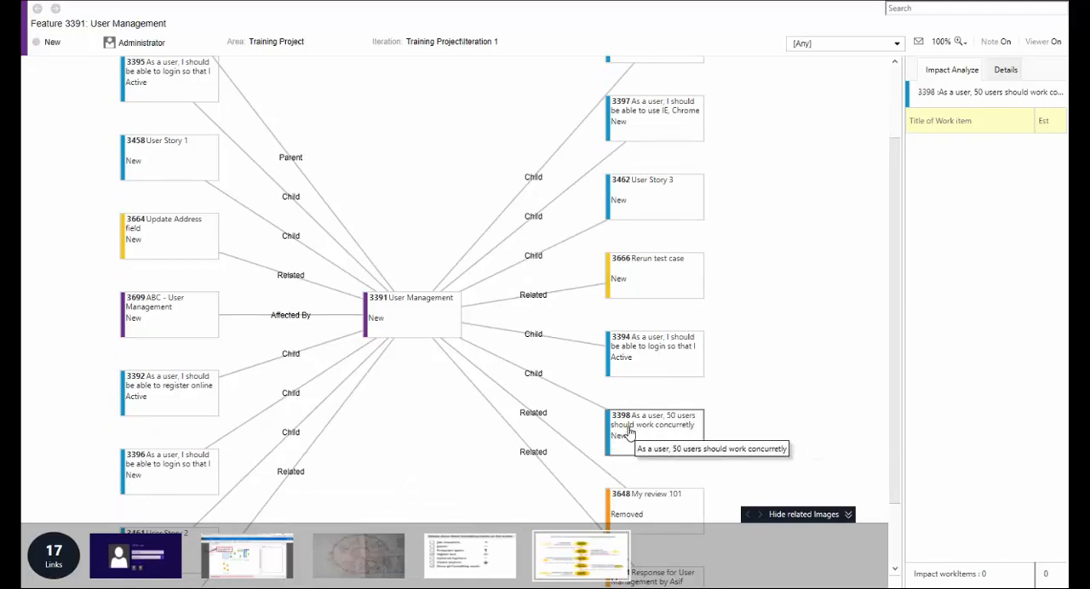
scroll(289, 393, up, 2)
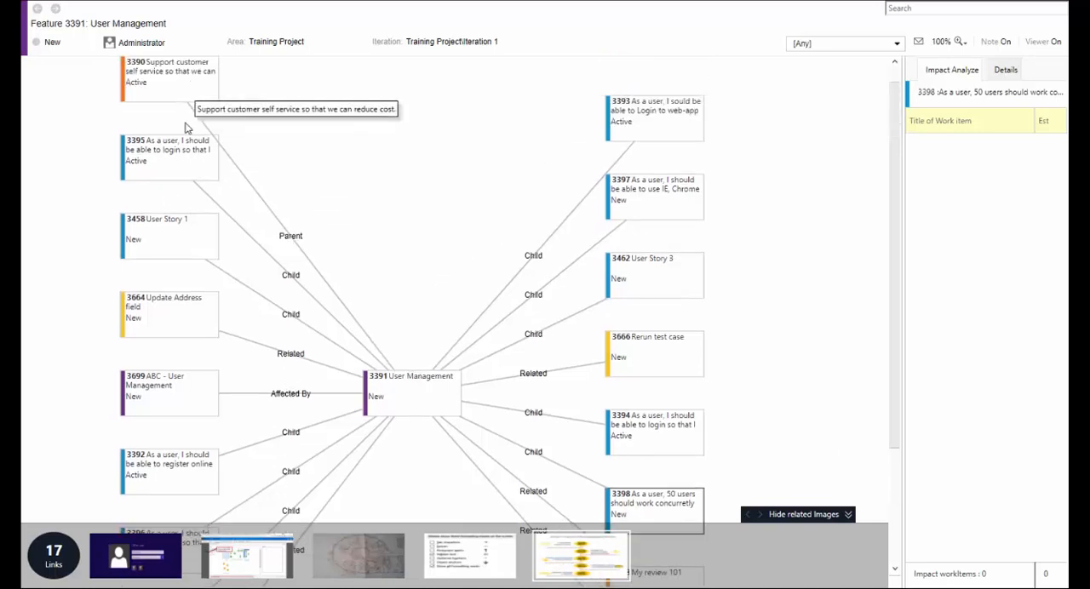
click(185, 150)
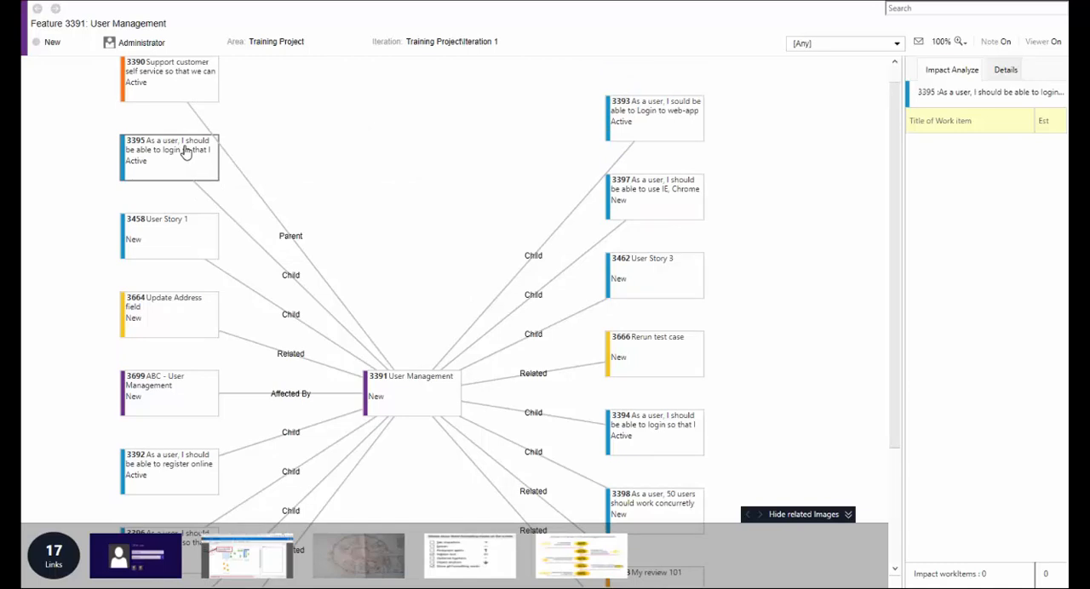
double_click(185, 150)
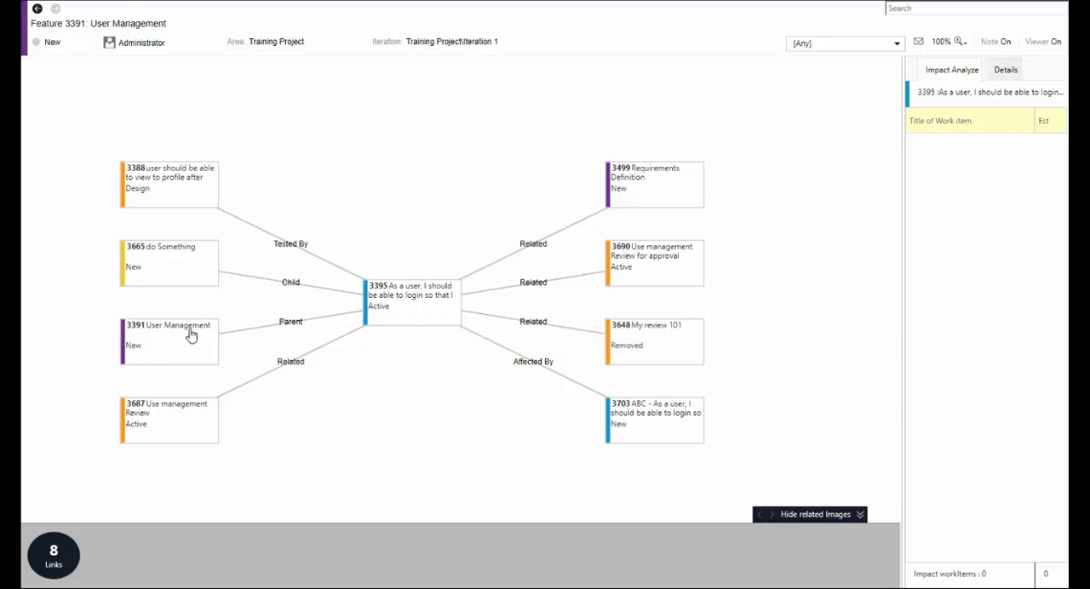
double_click(168, 428)
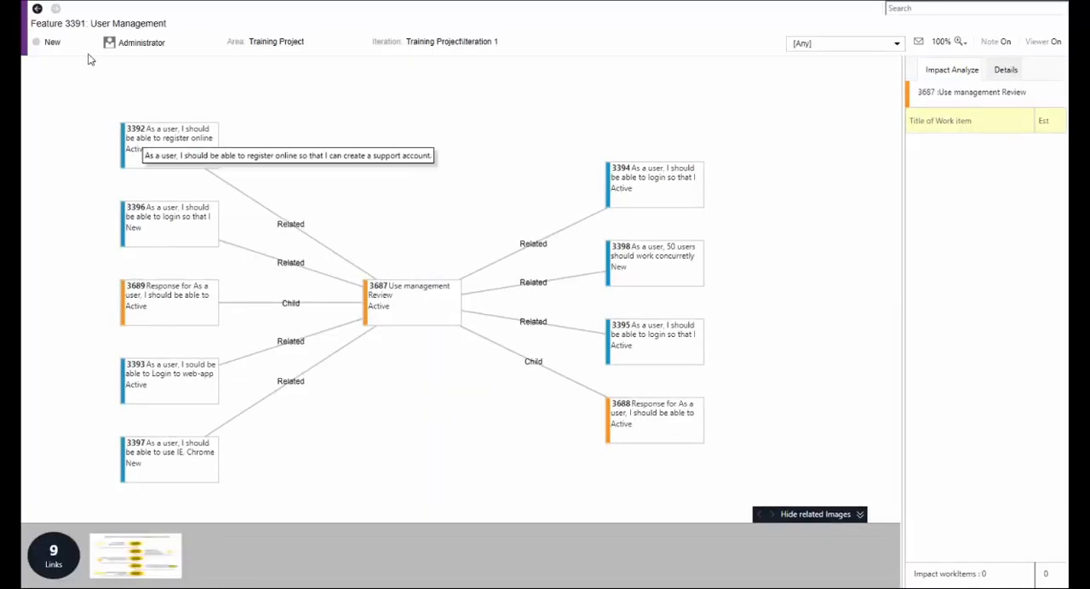
click(37, 10)
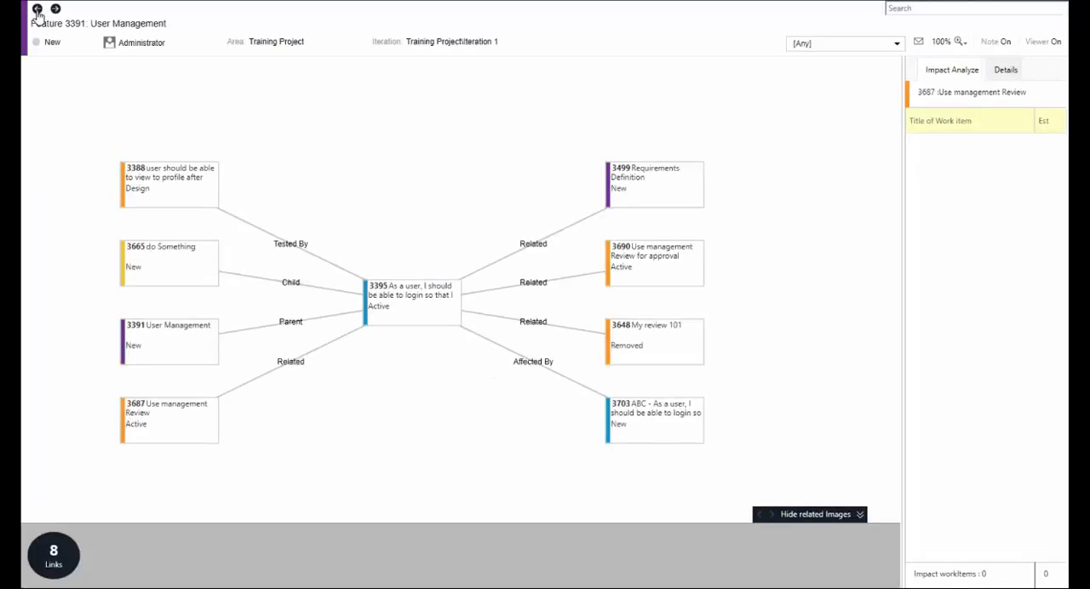
click(38, 9)
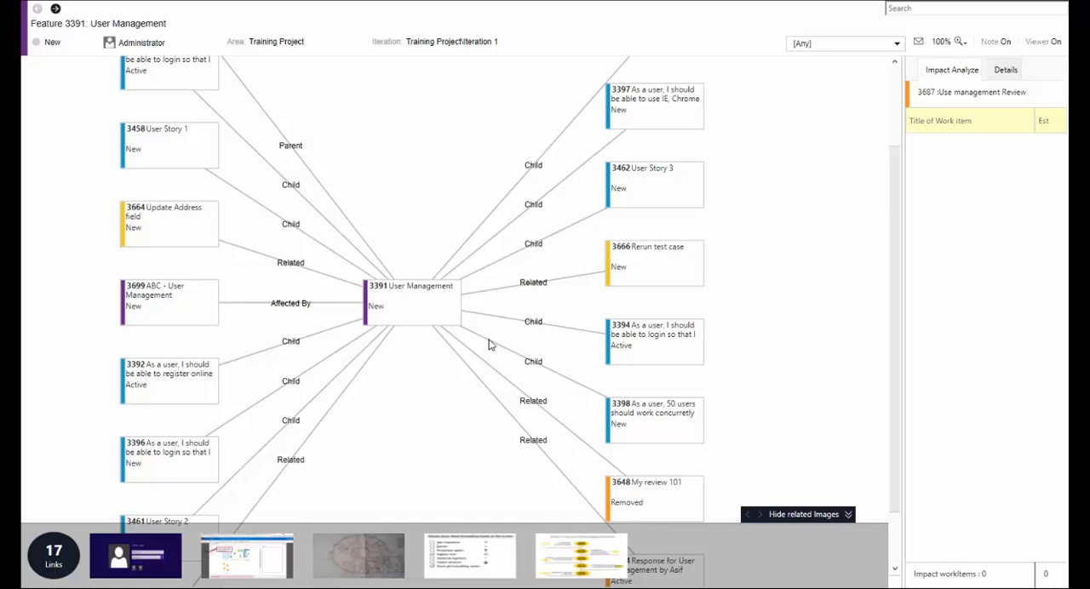
Add the impact work item "Update register screen with new password len" with an estimate of 3 to user story 3392.
click(417, 315)
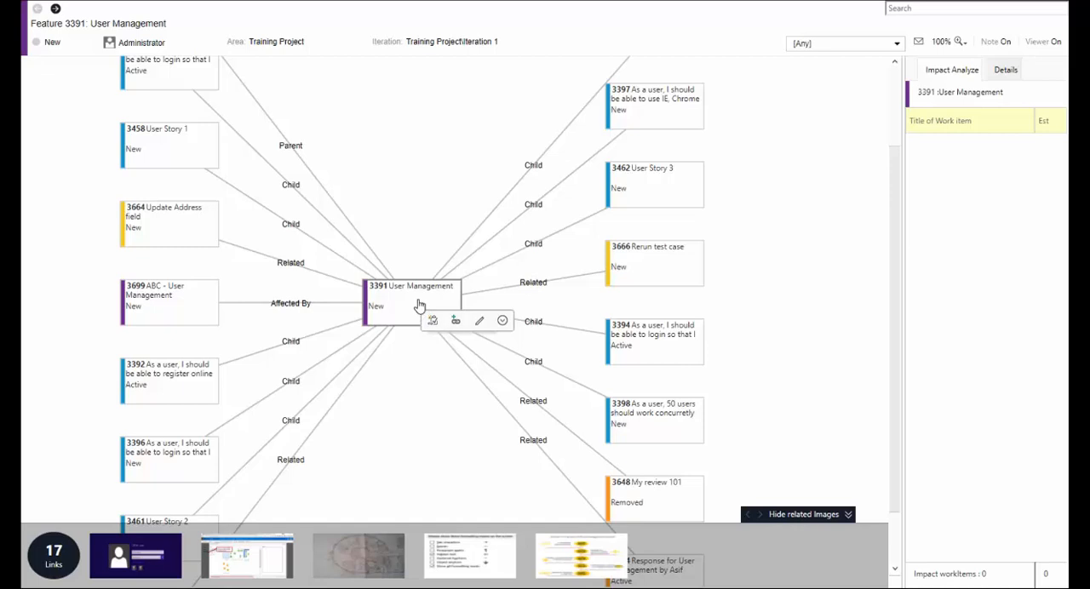
click(169, 379)
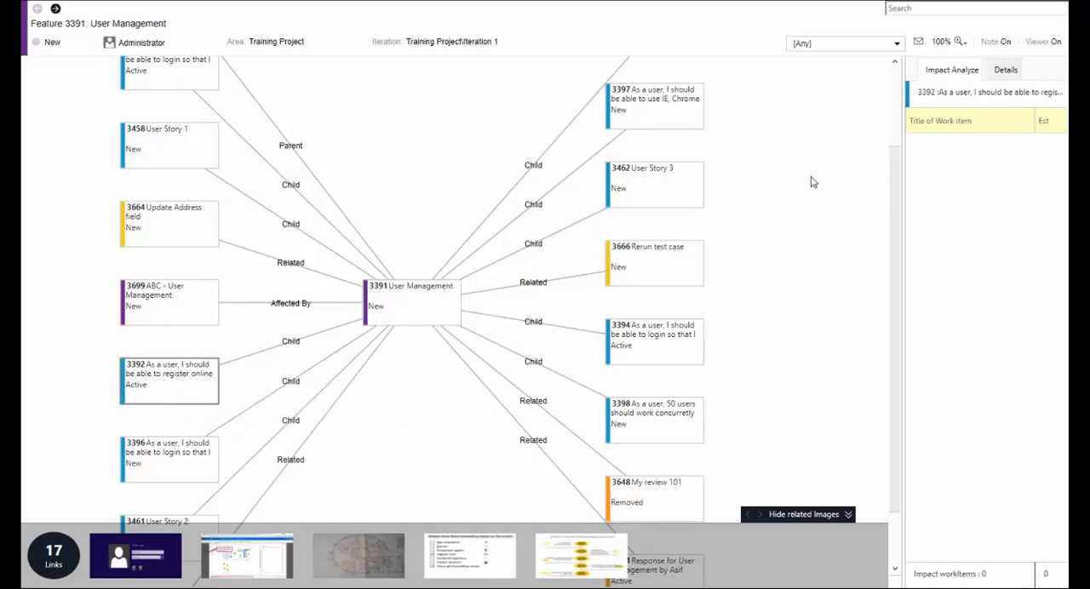
click(979, 123)
text(Update )
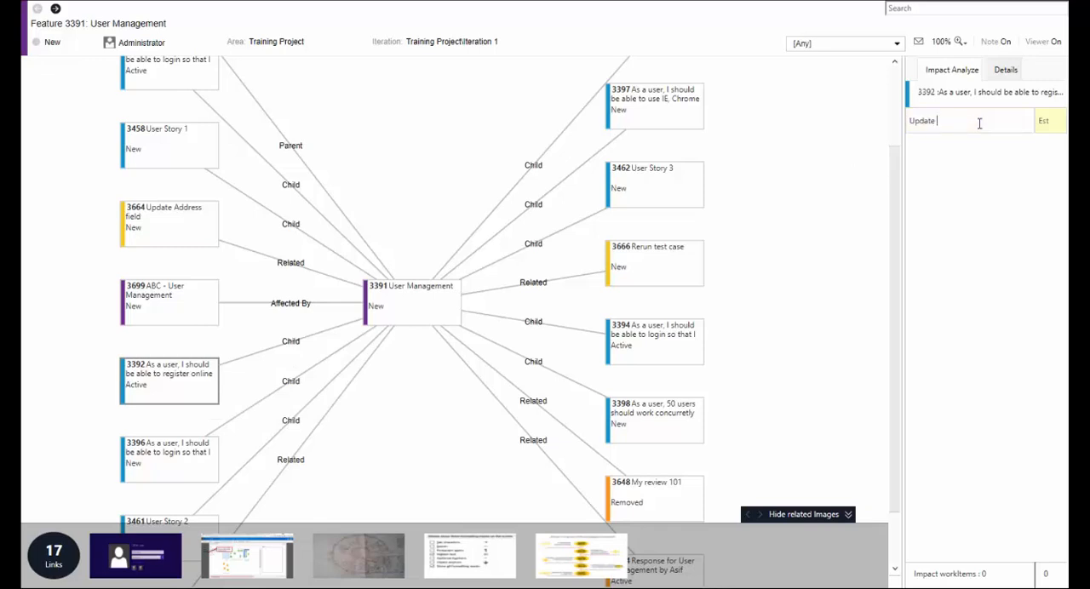
text(registee sc)
key(BackSpace)
key(BackSpace)
text(r screen with new password len)
key(Tab)
text(3)
key(Return)
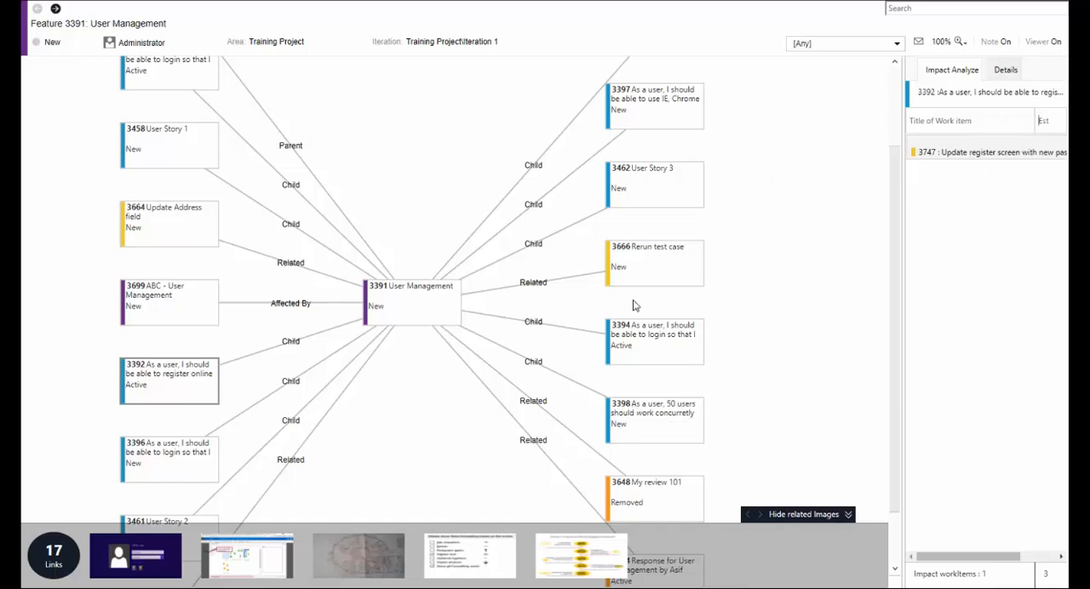
Add the impact work item "Update login screen" with an estimate of 2 to user story 3394.
click(630, 336)
click(936, 110)
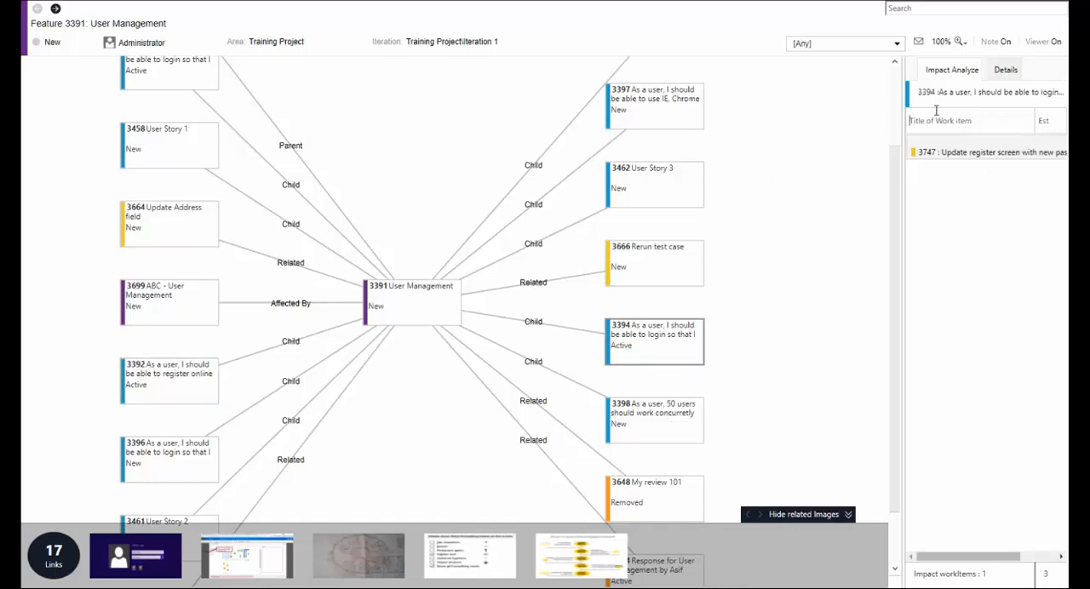
text(Update login screen)
key(Tab)
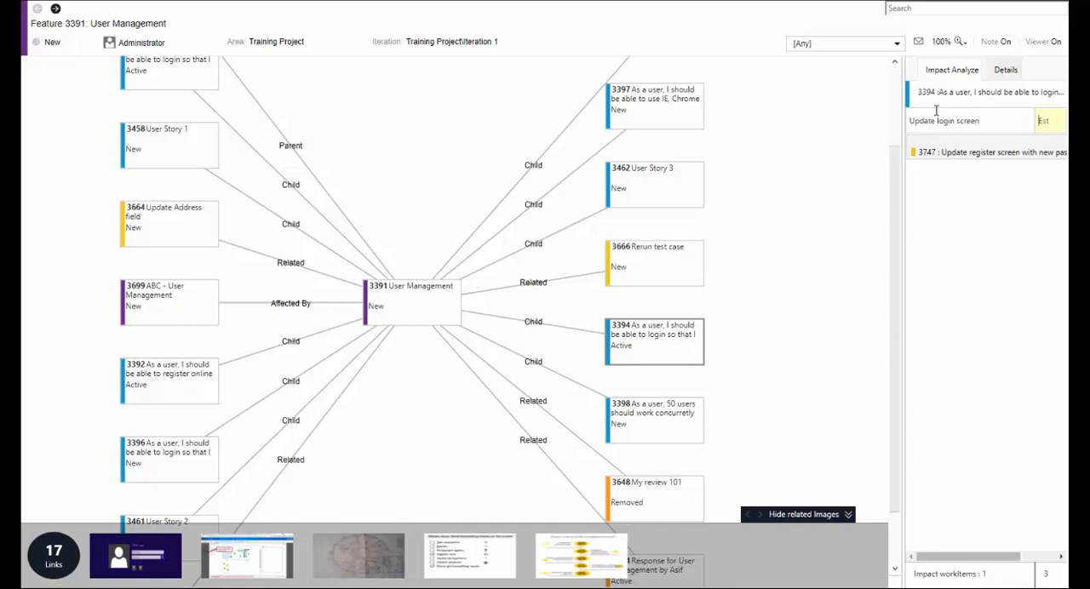
key(Return)
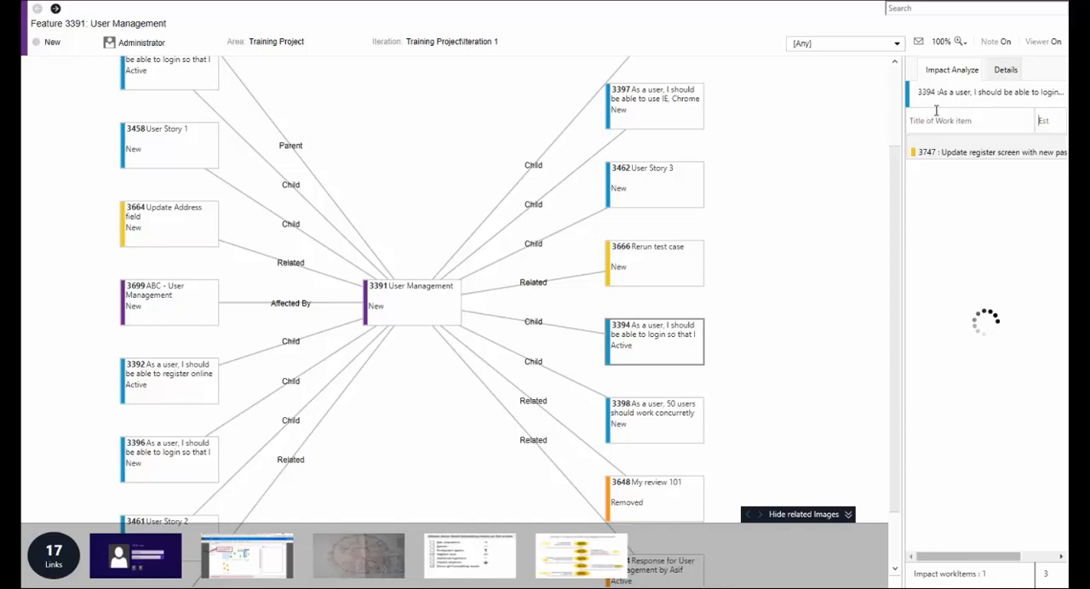
Open the links of user story 3394 and add the impact work item "rerun test case" with an estimate of 1 to test case 3380.
click(673, 331)
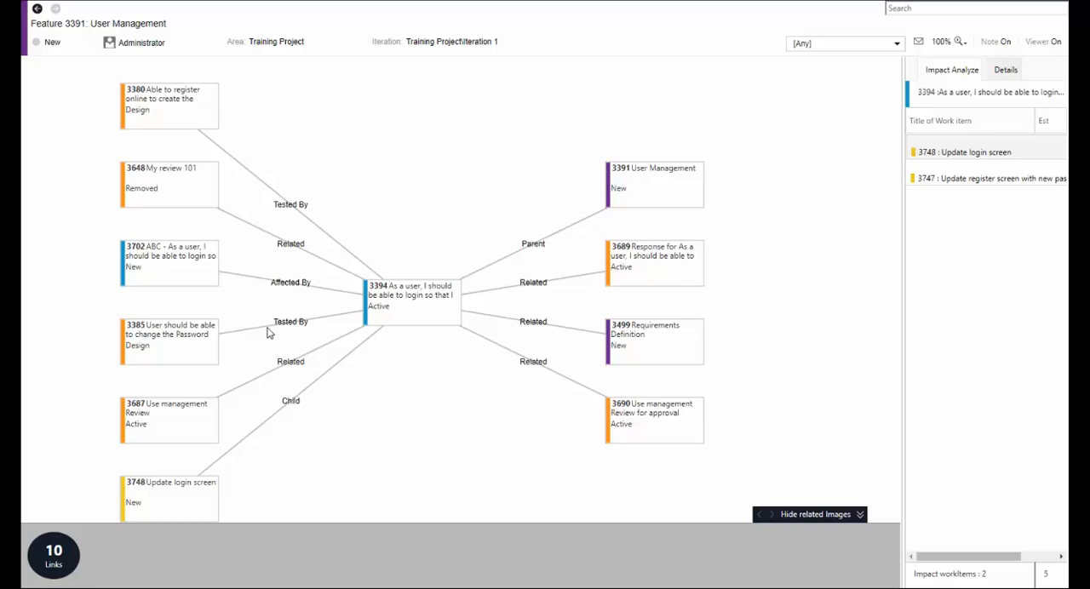
click(198, 118)
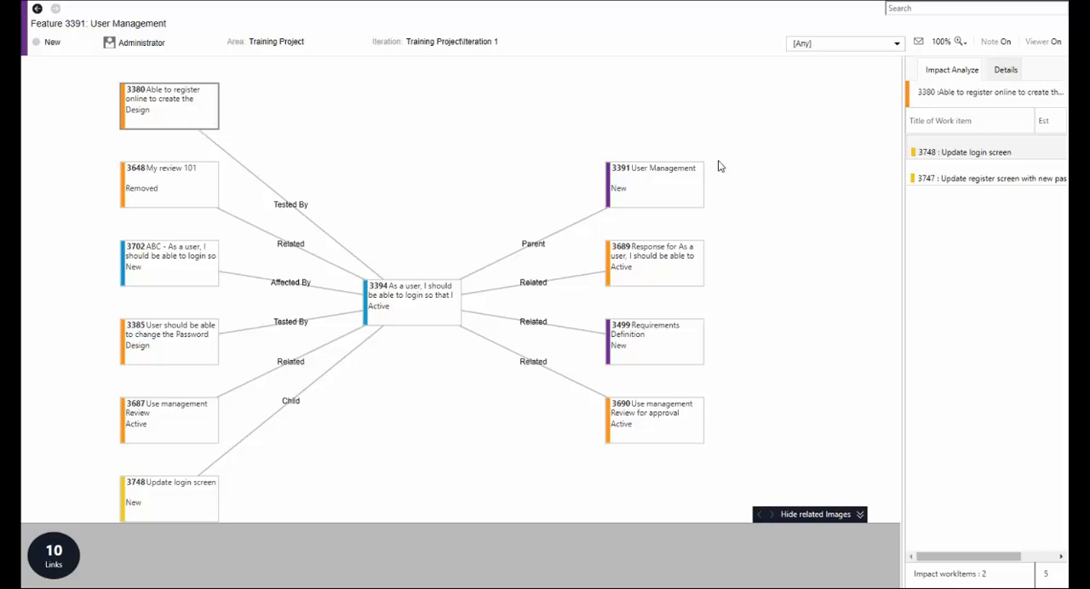
click(958, 119)
text(rerun test case)
key(Return)
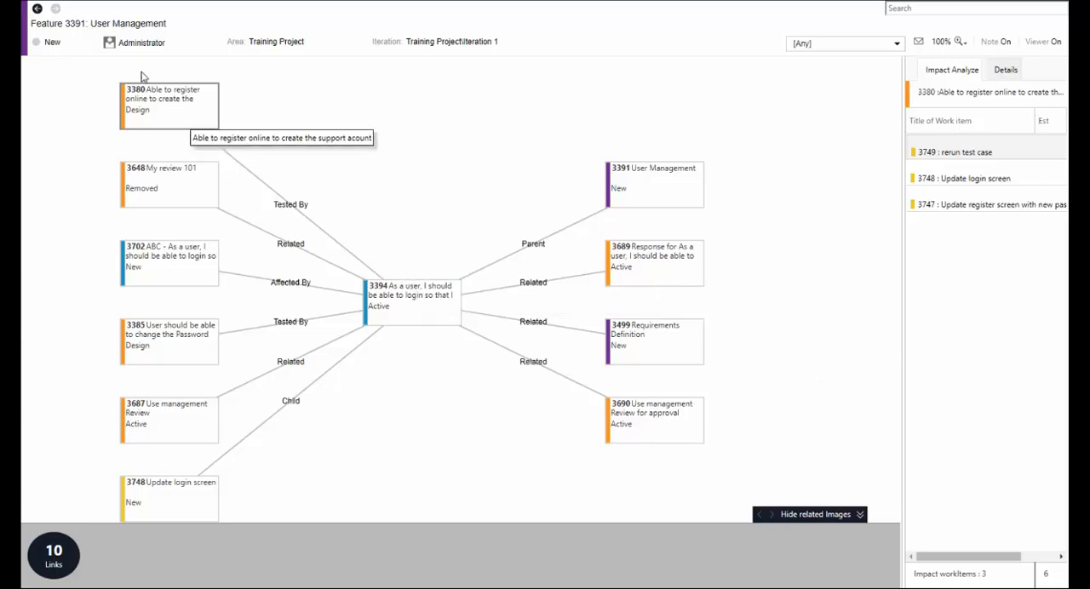
Go back to the User Management map, open the links of user story 3396 and select its test case 3387.
click(37, 9)
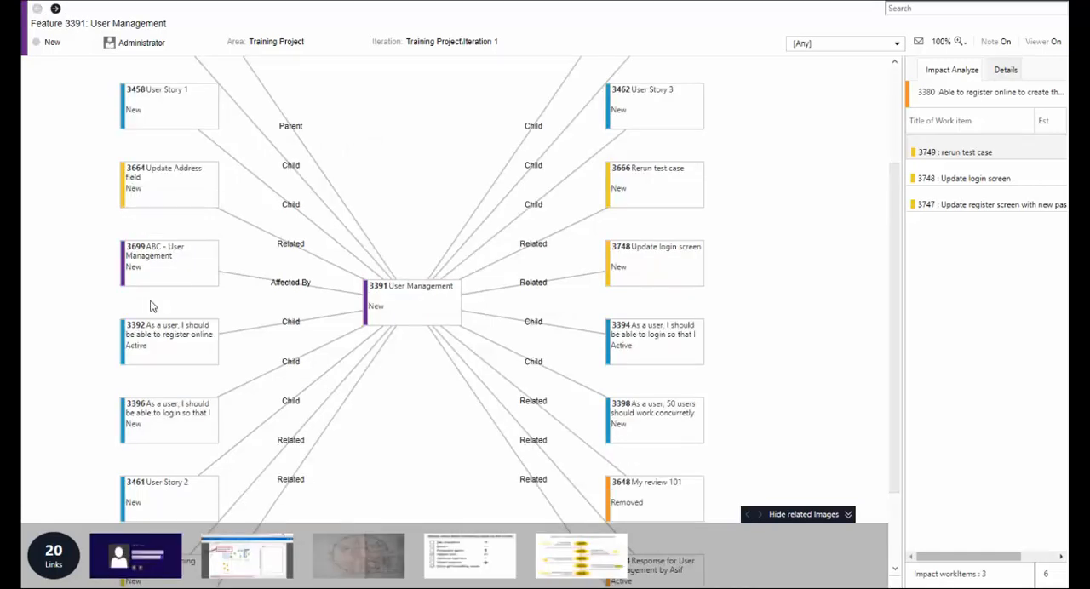
scroll(151, 306, down, 1)
click(172, 405)
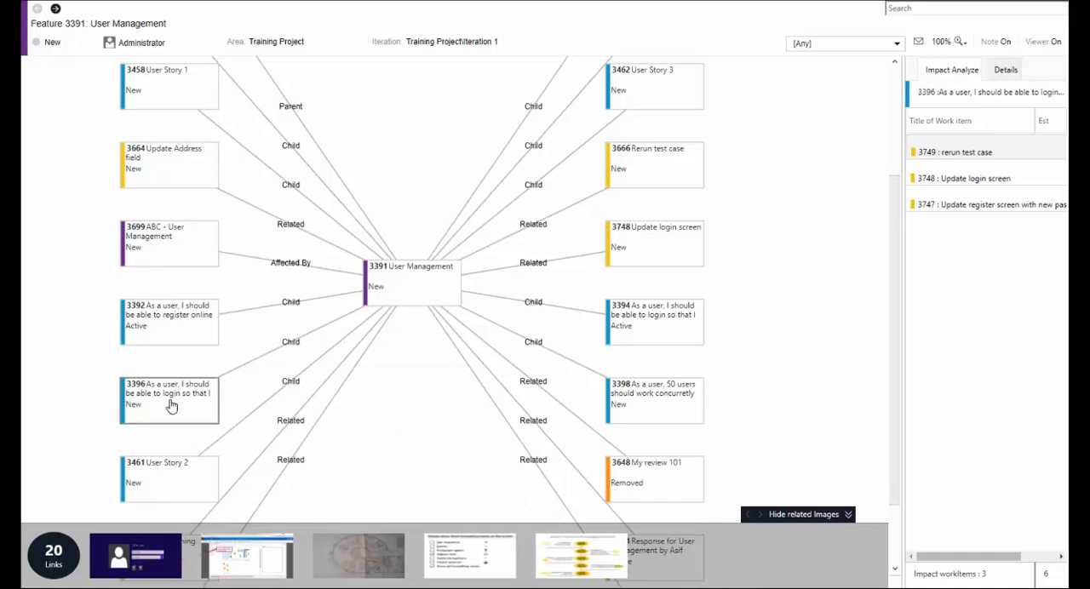
double_click(171, 406)
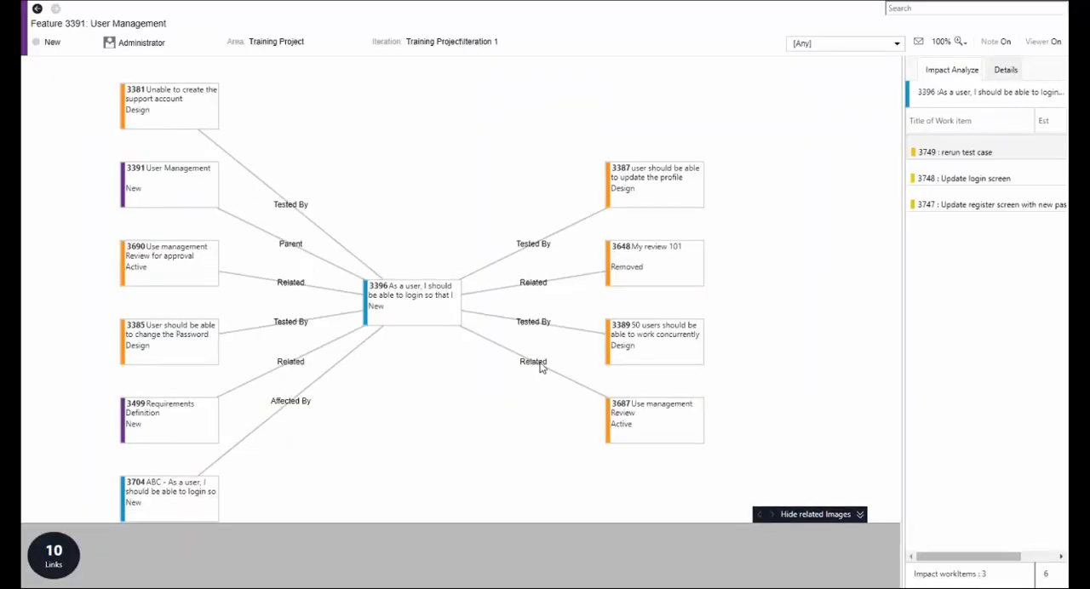
click(652, 193)
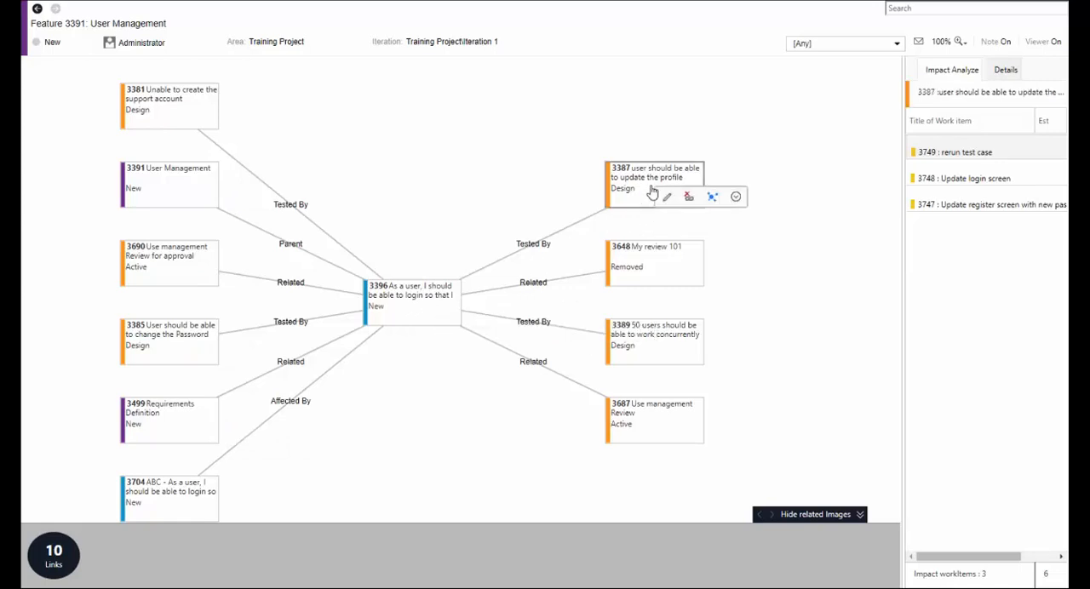
Enter the impact details text "This is the impact of password len change on various existing work items.".
click(1008, 71)
click(979, 168)
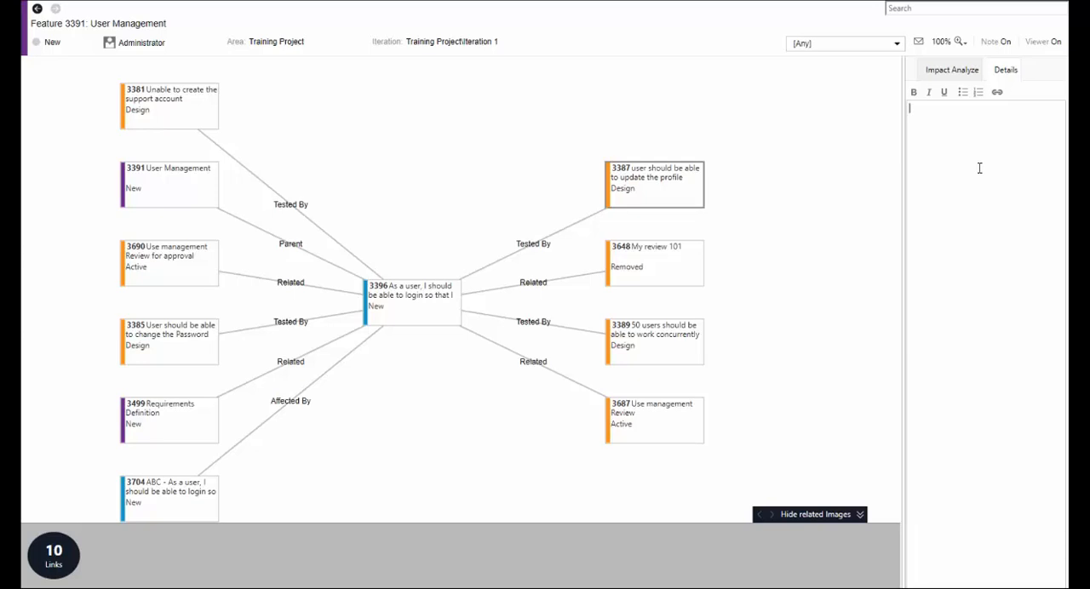
text(This is the impact of passwo)
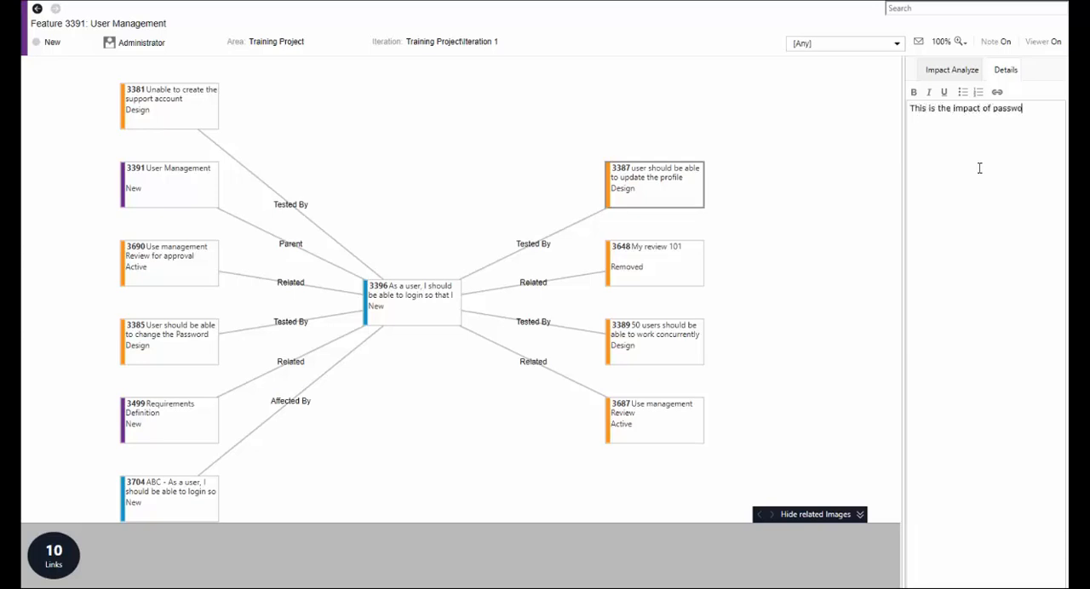
text(rd len change)
text( due t)
key(BackSpace)
key(BackSpace)
key(BackSpace)
key(BackSpace)
key(BackSpace)
text(on various existing)
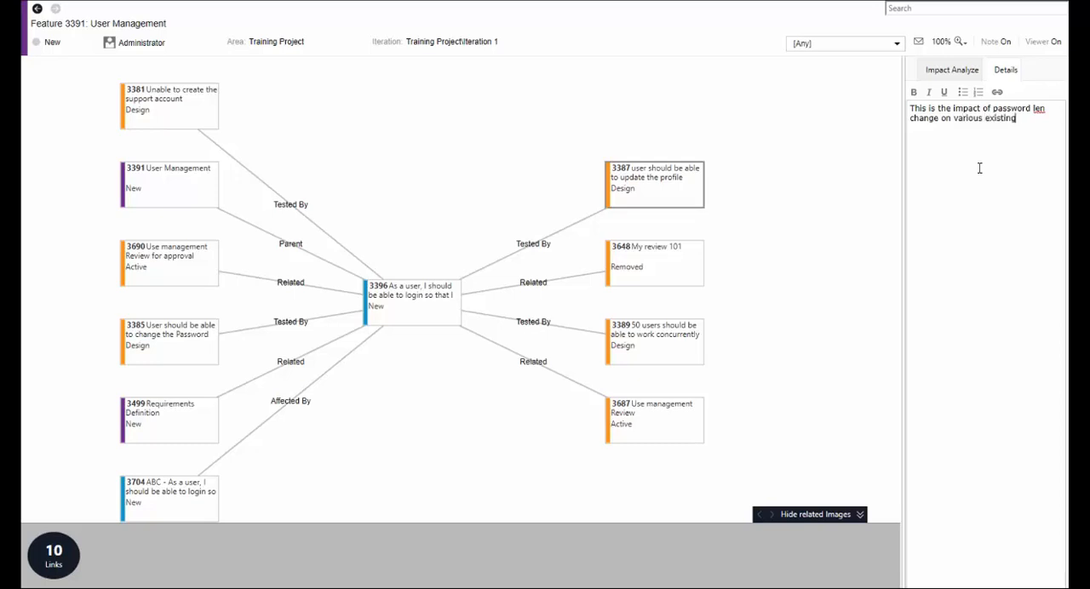
text( work items.)
key(ctrl+a)
Return to the impact work items, preview the impacted work items email and close it without sending.
click(949, 70)
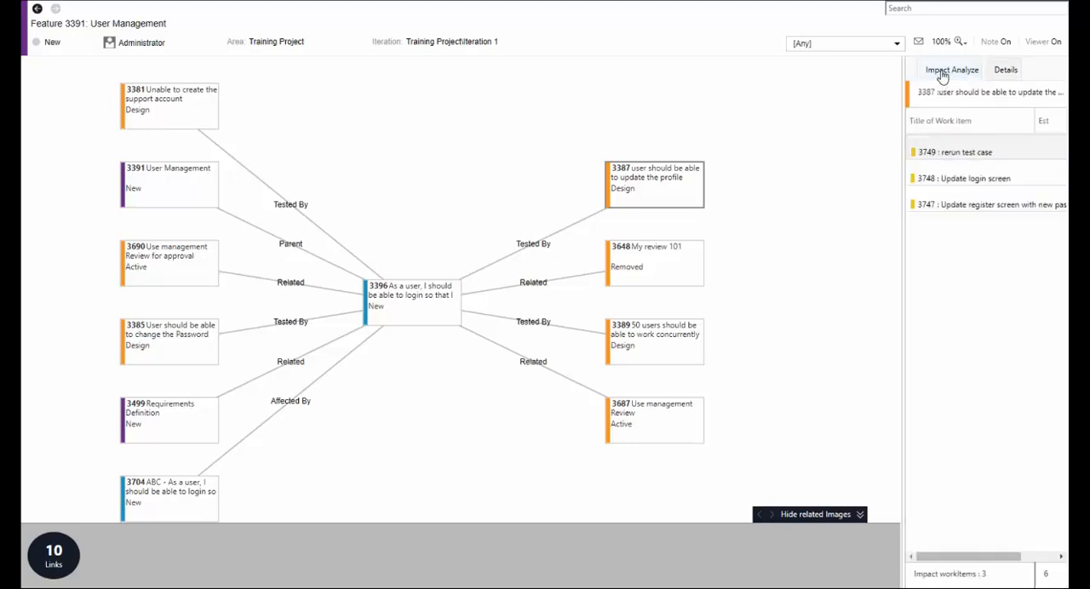
click(920, 42)
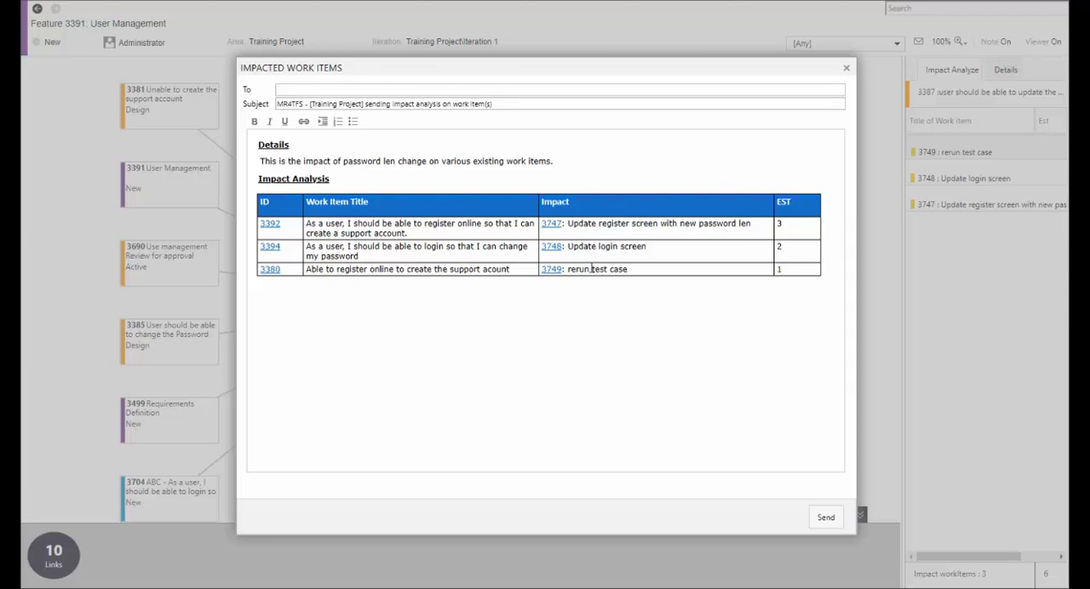
click(847, 68)
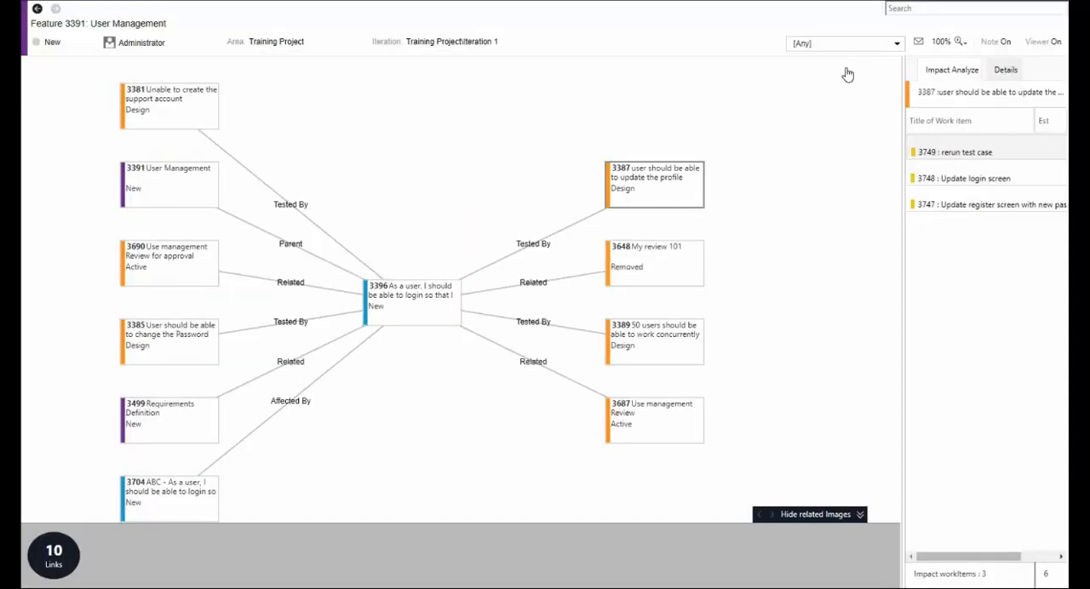
Search work items for "password" and open the links of the test case "User should be able to change the Password after login".
click(907, 9)
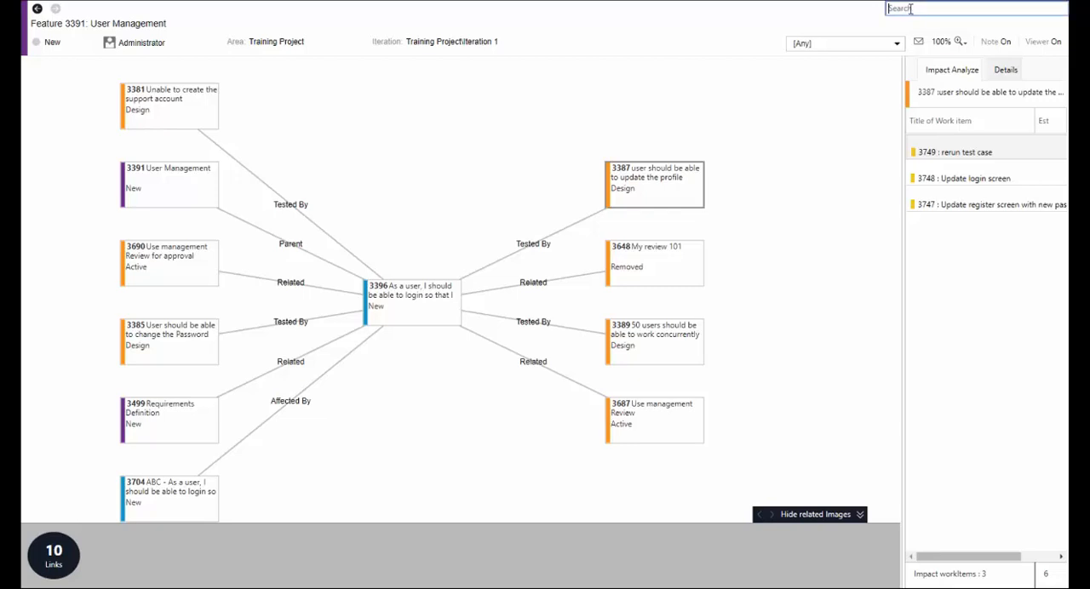
text(password)
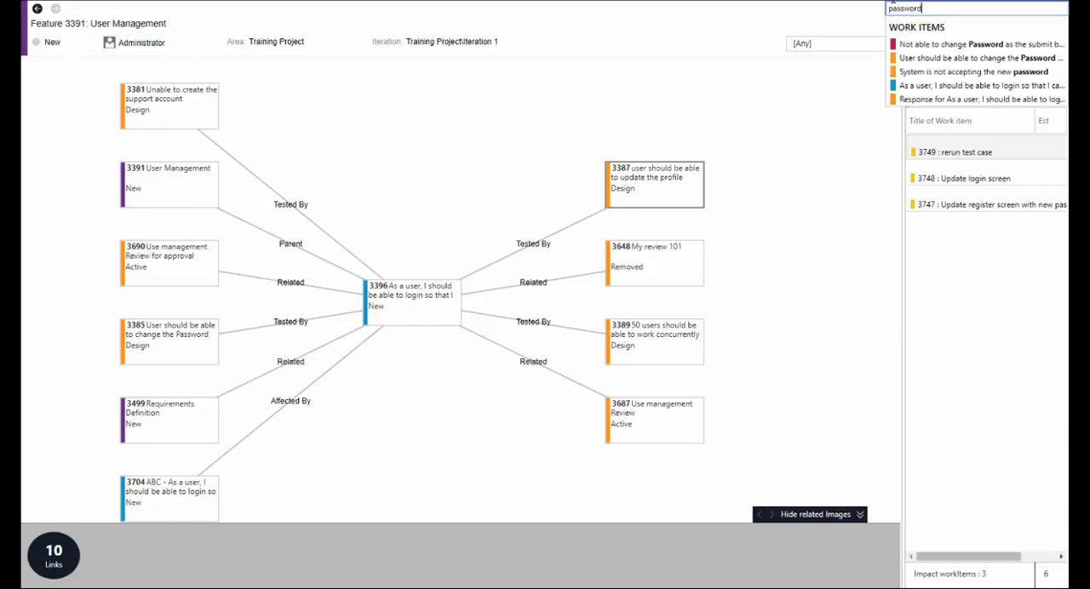
click(922, 62)
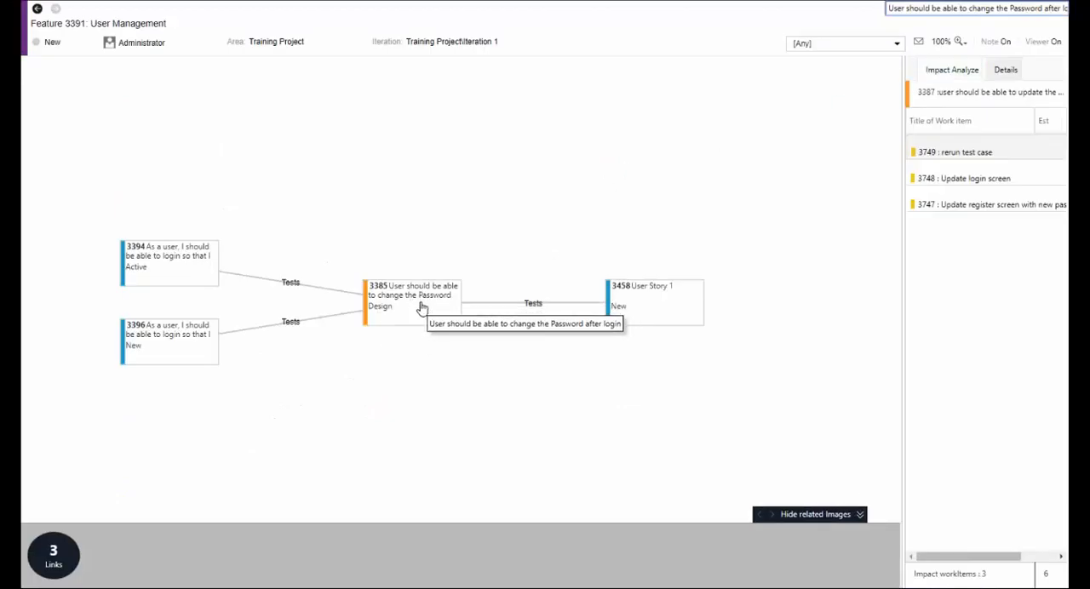
Add the impact work item "update PW len" with an estimate of 4 to test case 3387.
click(936, 125)
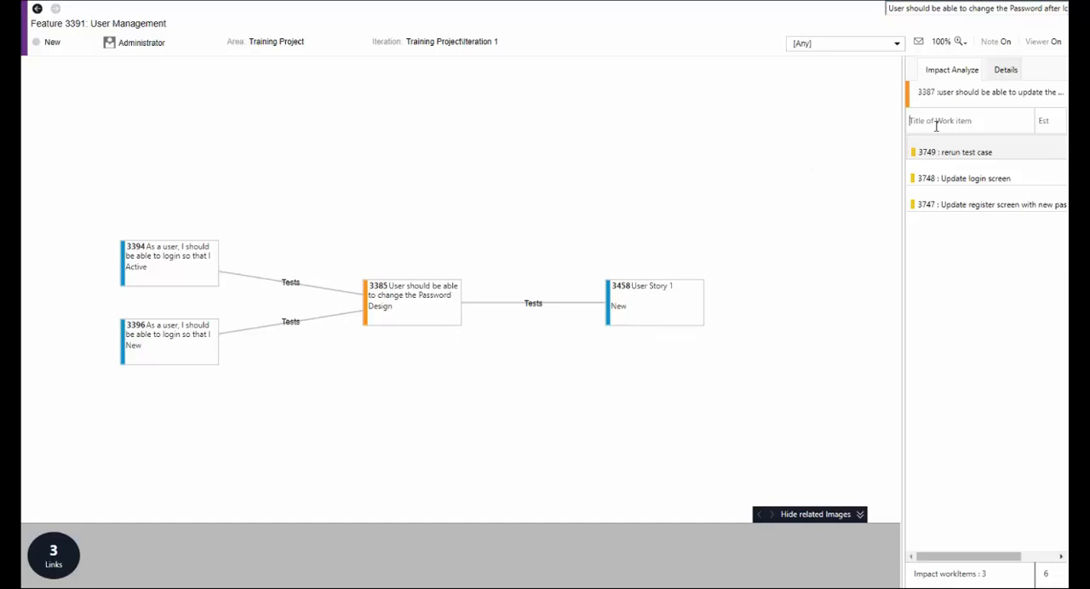
text(update pPW len)
key(Tab)
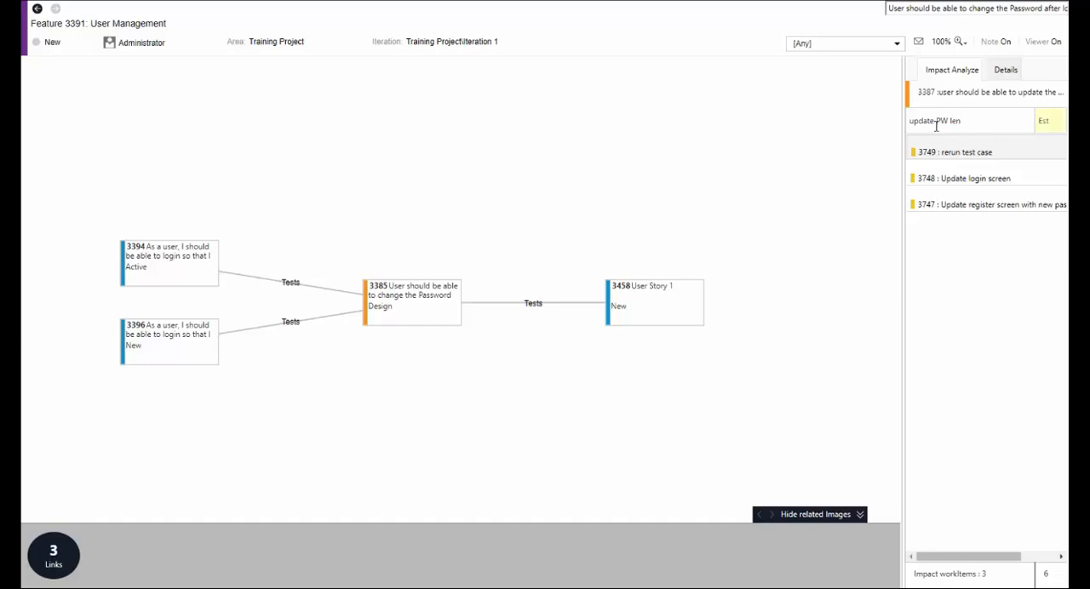
text(2)
key(Return)
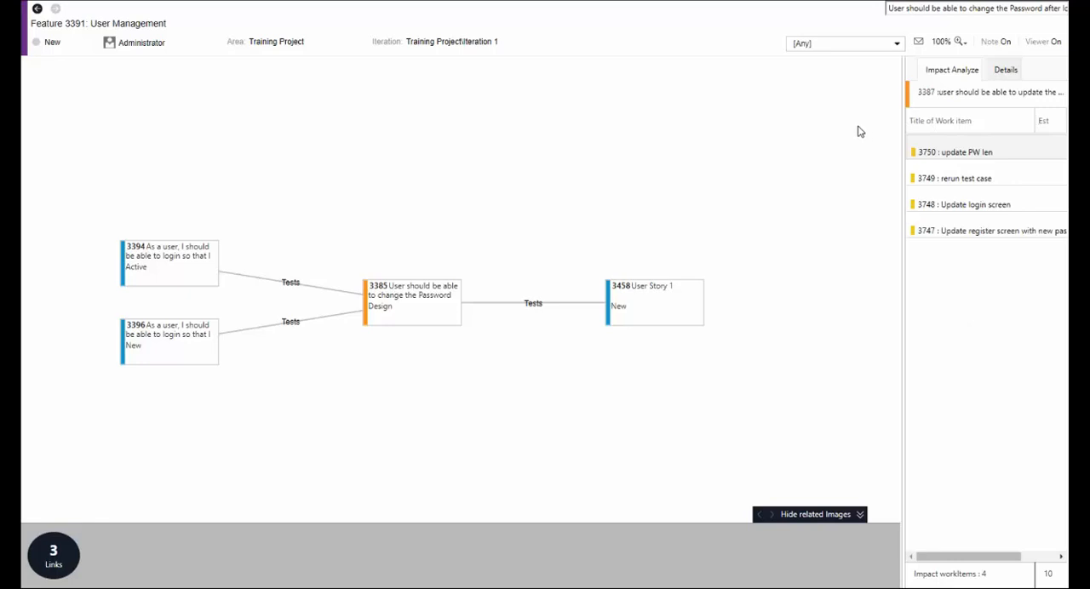
Search for work item 3391 and open the link map of the User Management feature.
click(914, 8)
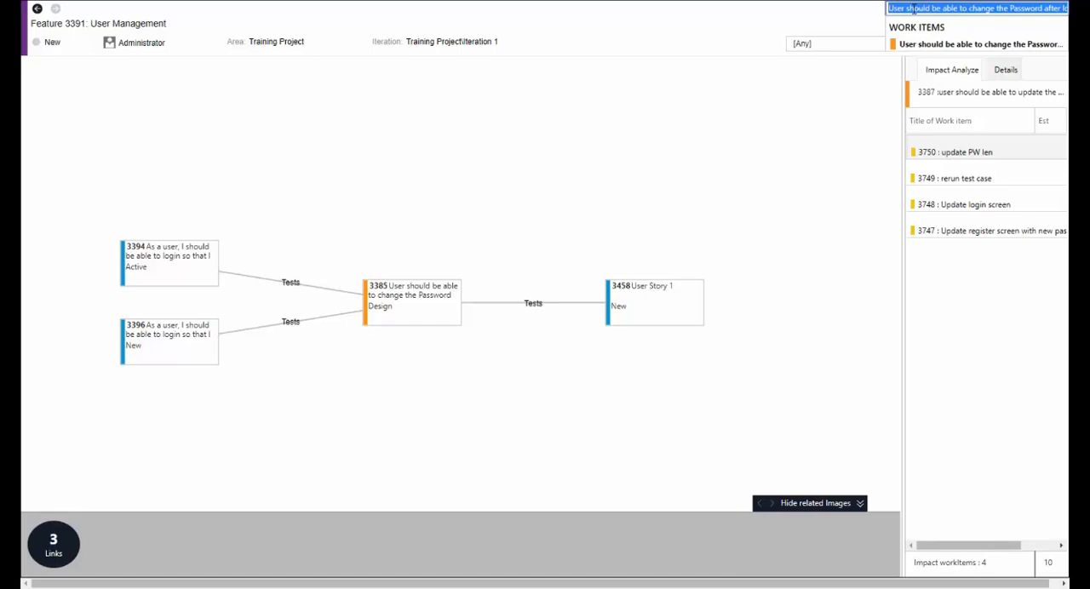
text(3391)
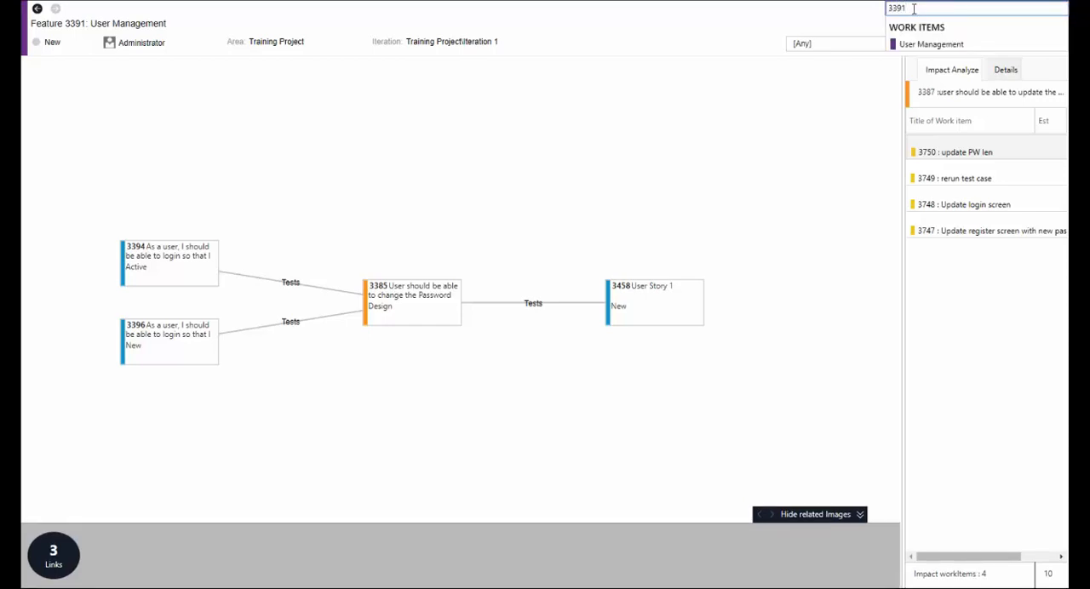
click(933, 46)
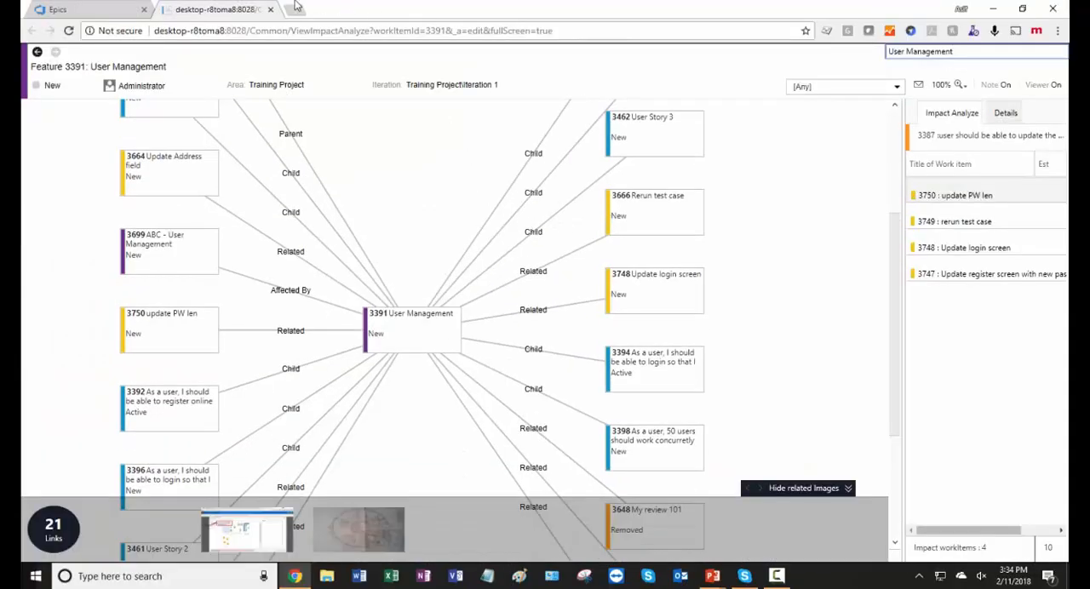
Close the impact analysis and reopen the Impact Analyzer for the backlog's User Management feature with the existing impact "Change PW Len".
click(271, 10)
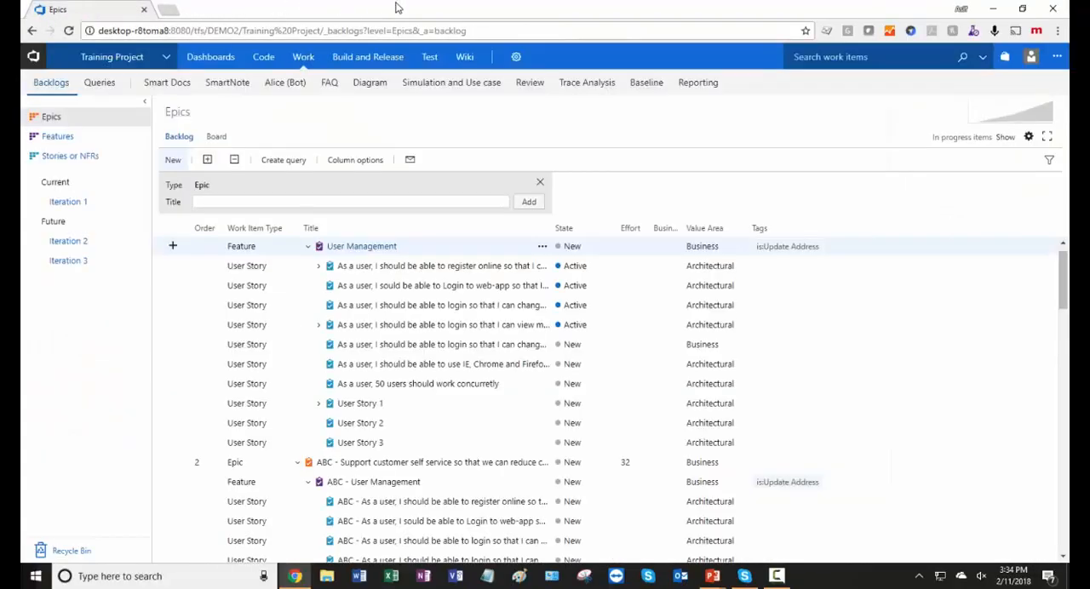
key(F11)
mouse_move(395, 8)
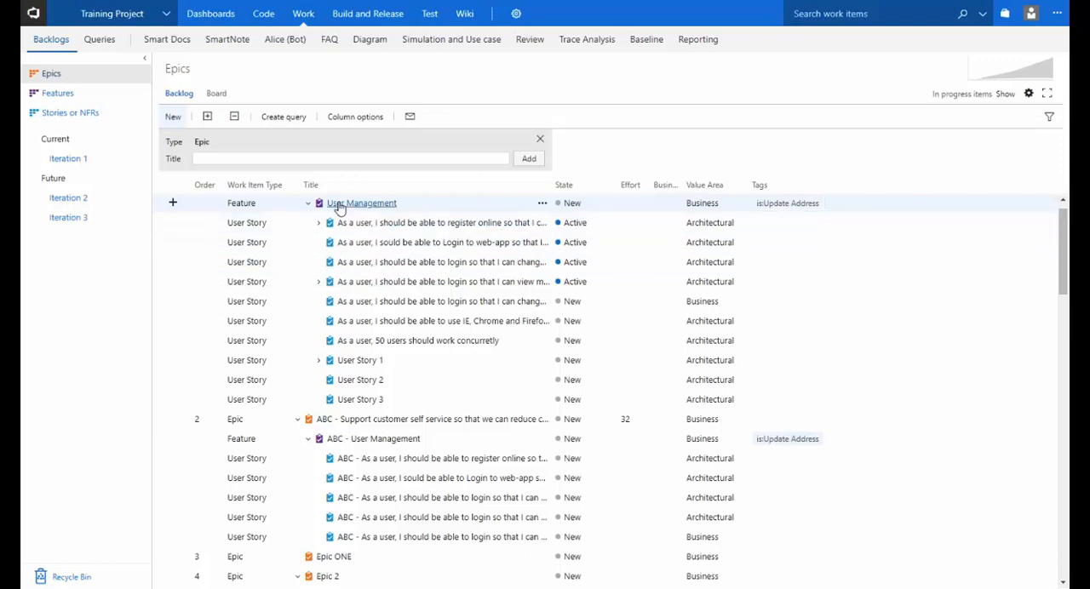
click(542, 202)
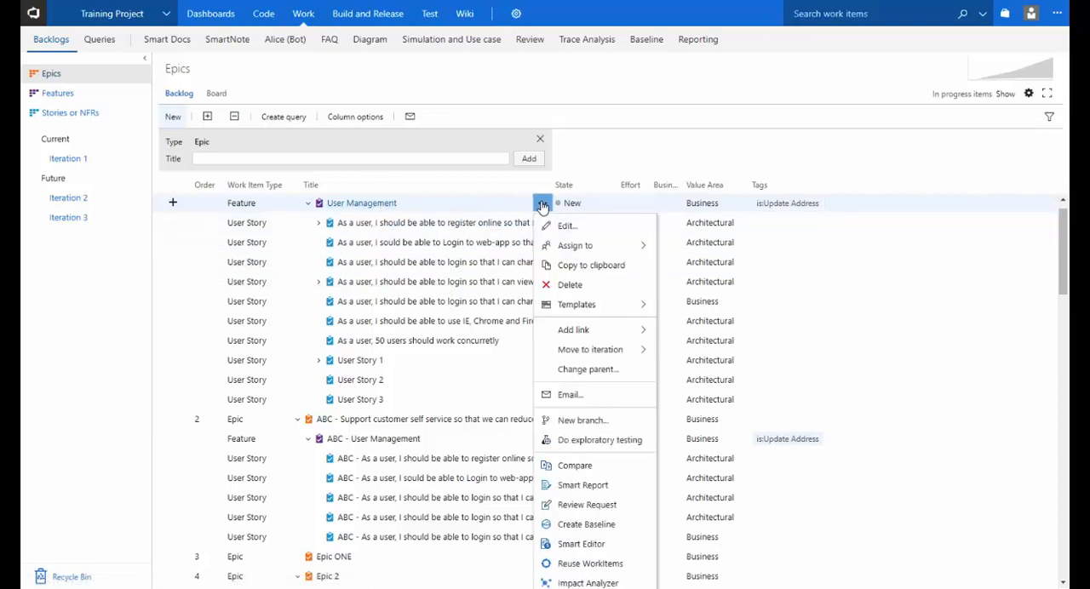
click(567, 582)
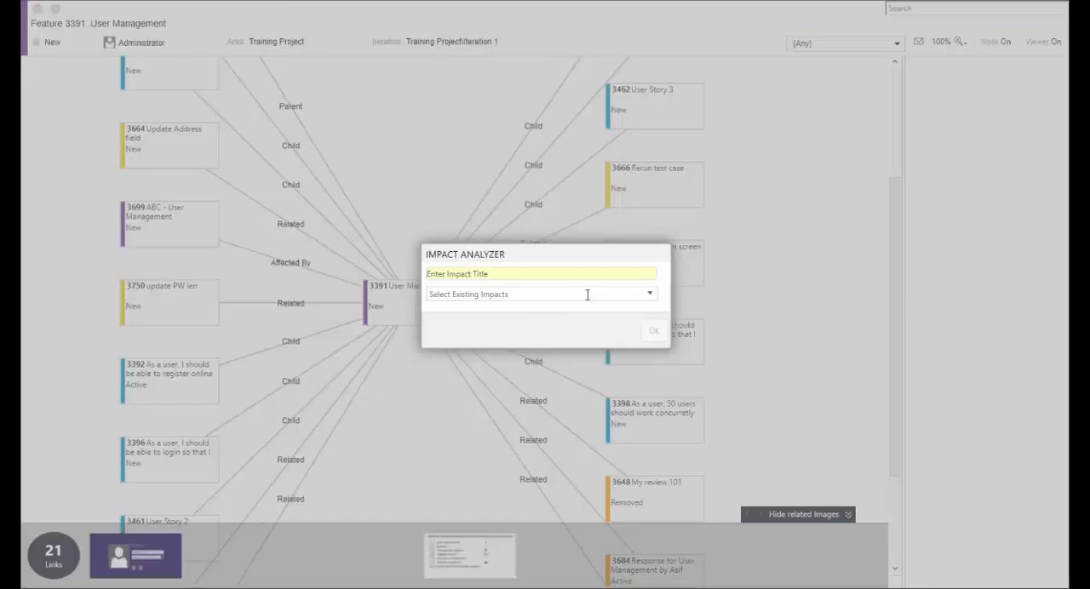
click(648, 295)
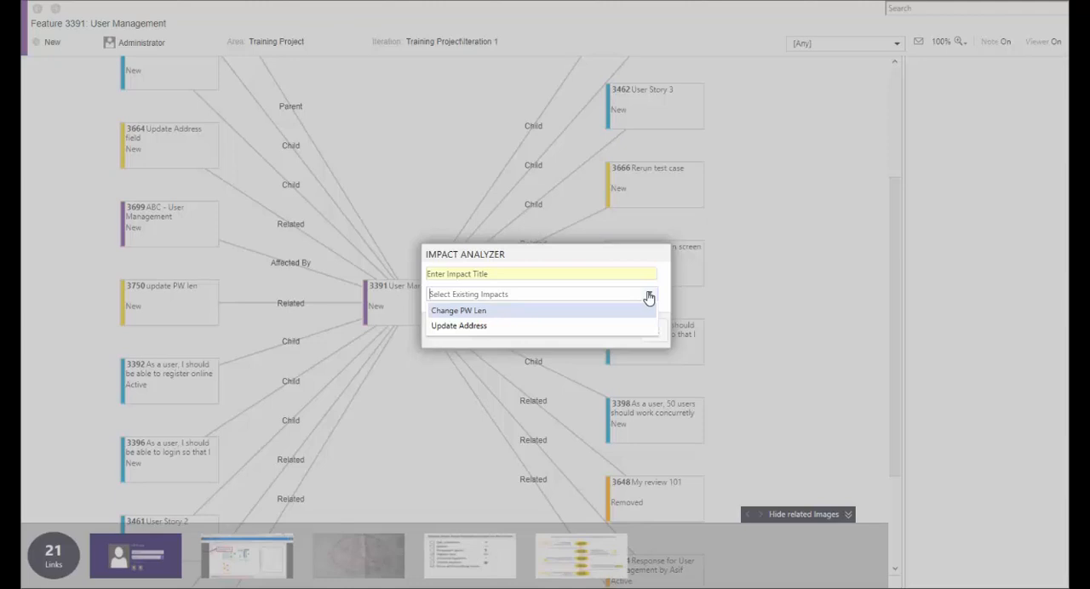
click(508, 315)
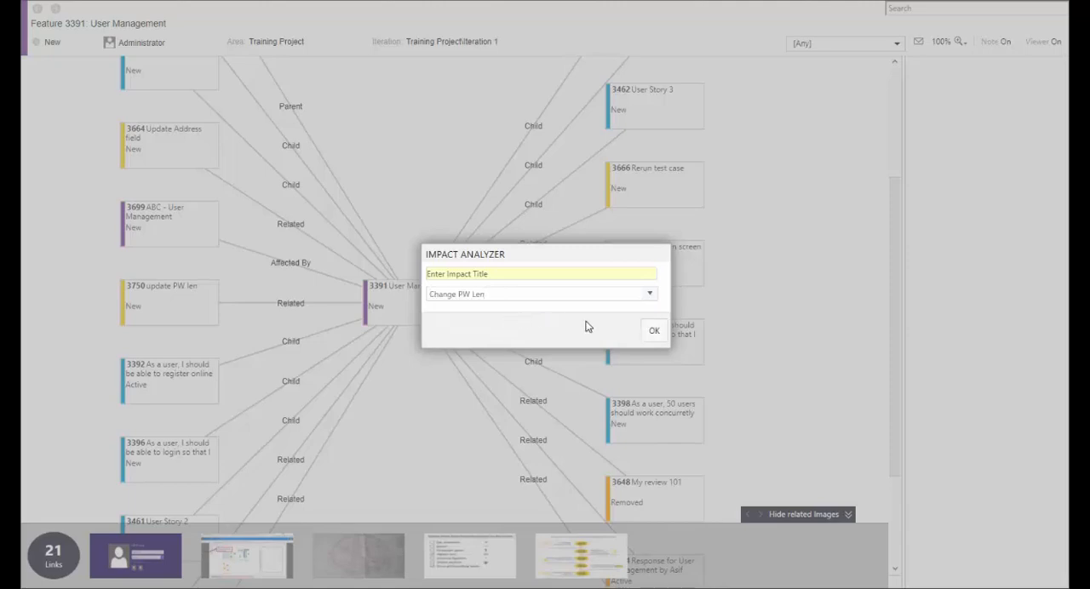
click(654, 331)
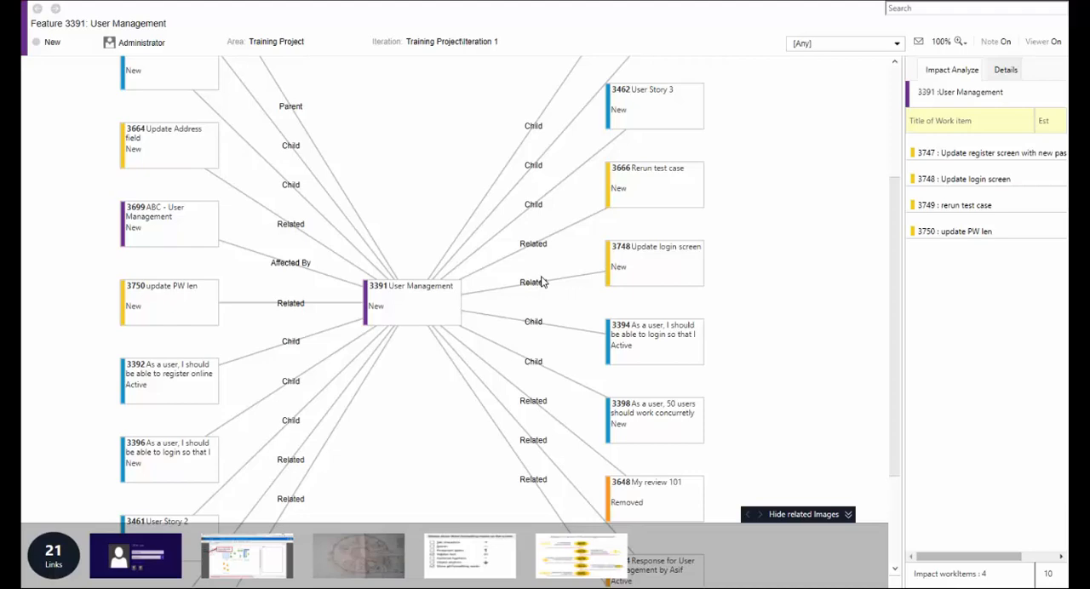
Open the links of work item 3664 "Update Address field" and trace on to its parent user story 3392.
click(168, 164)
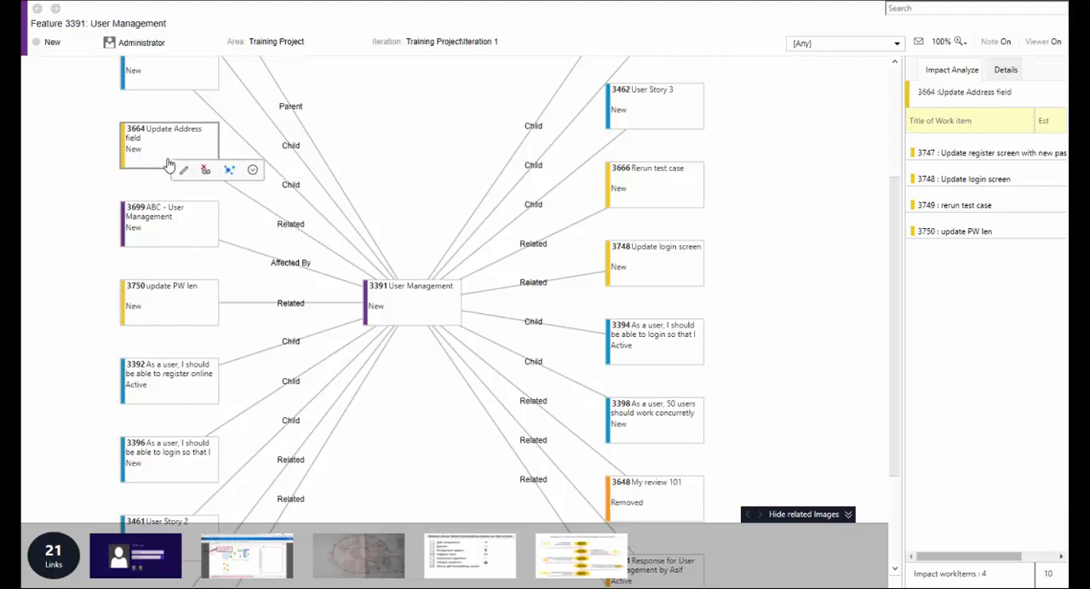
double_click(168, 164)
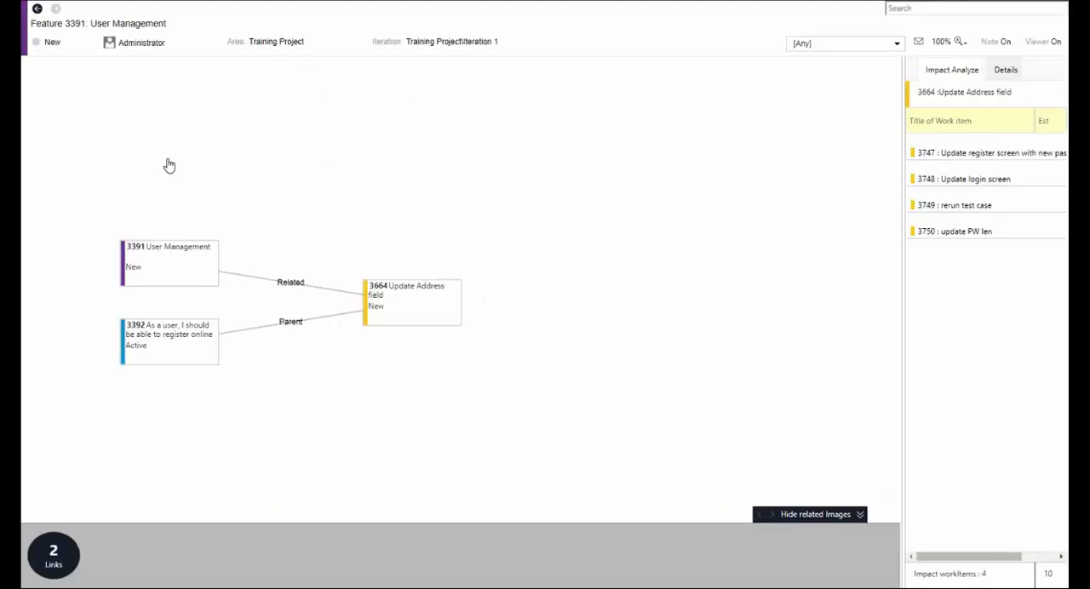
click(175, 345)
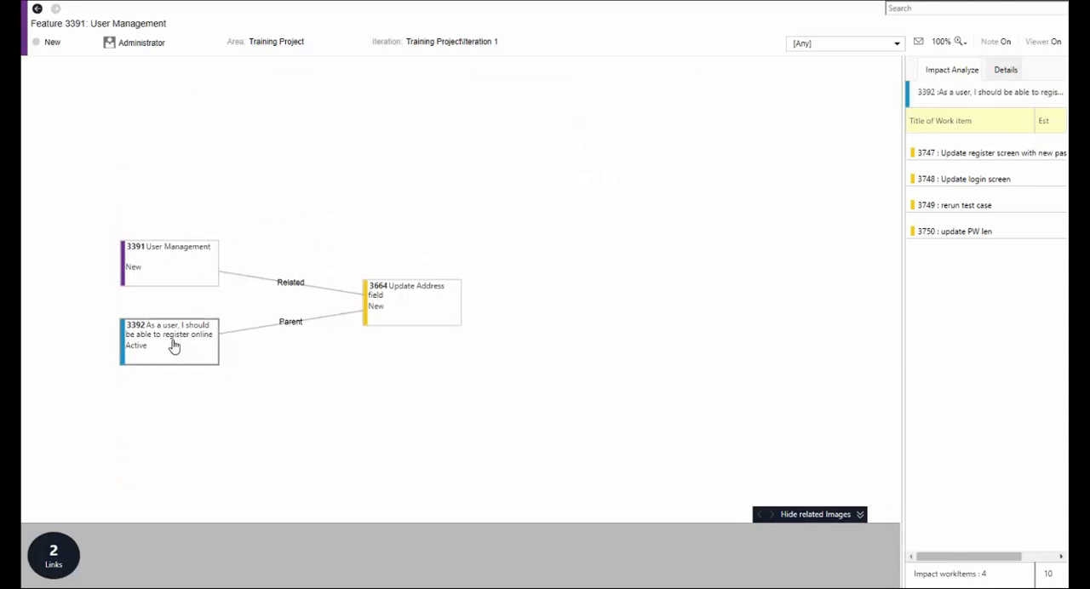
double_click(174, 344)
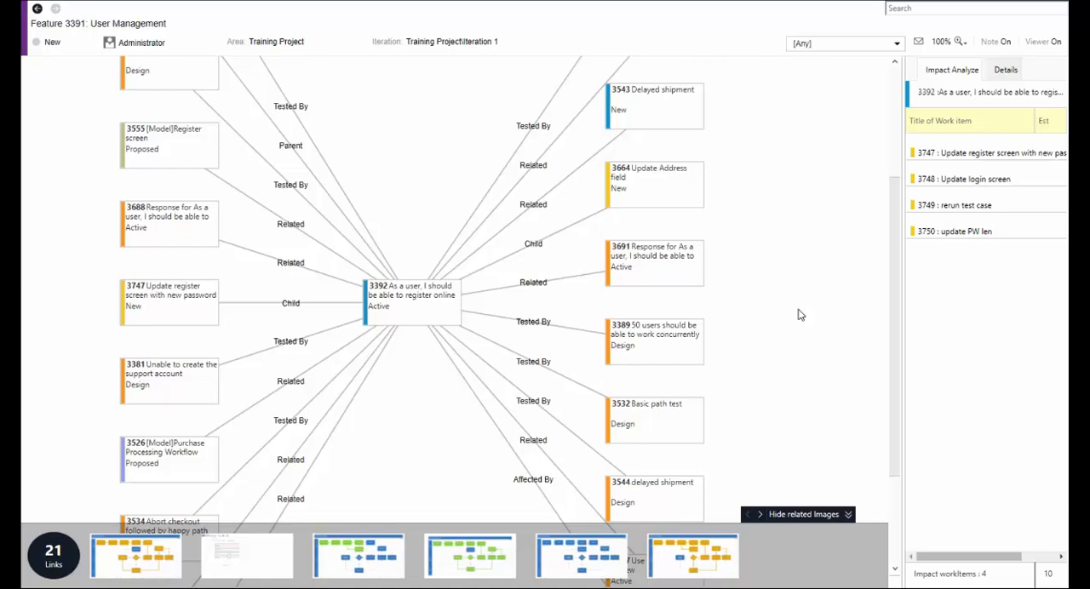
Switch to the PowerPoint slide show on requirements impact analysis.
key(alt+Tab)
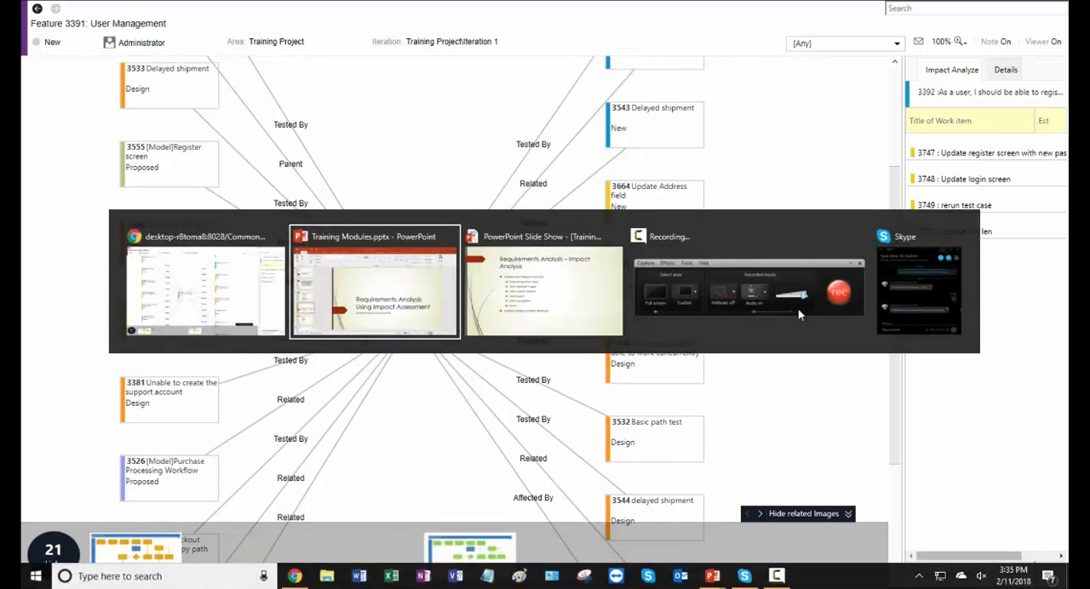
key(alt+Tab)
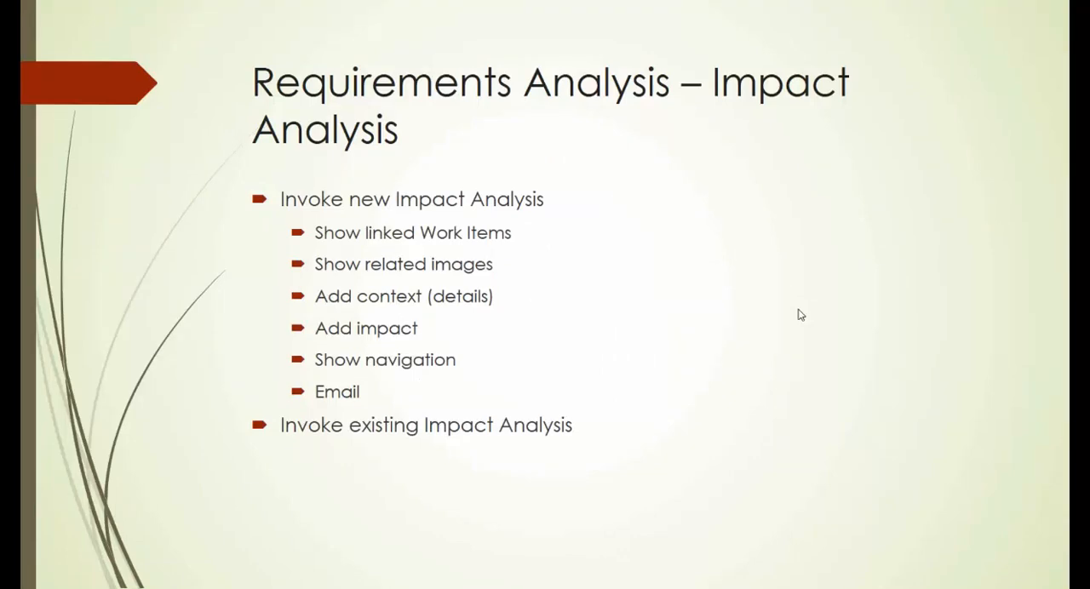